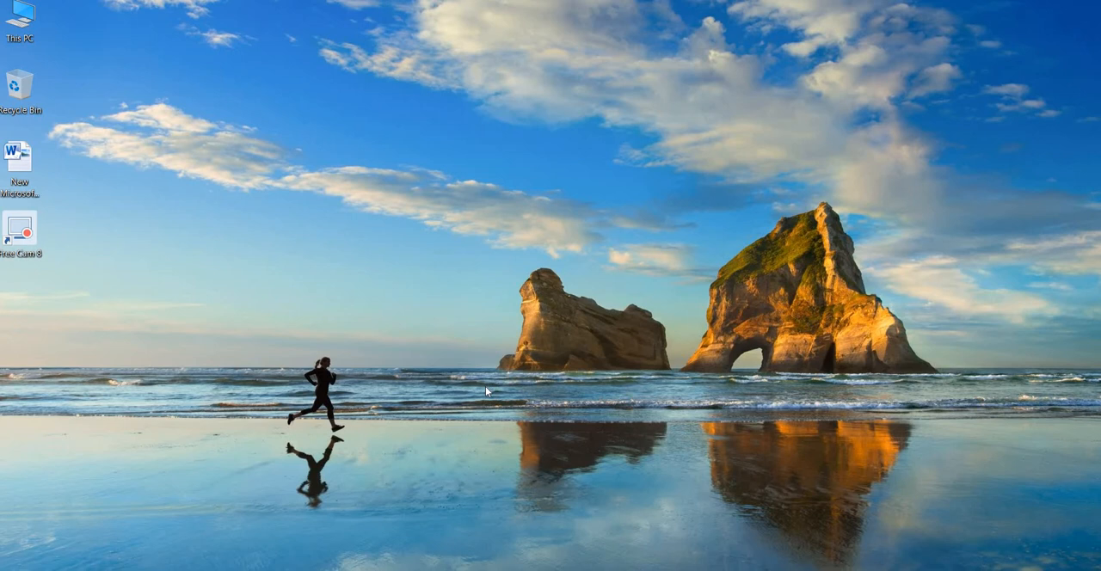
Check the installed Java version with java -version in Command Prompt, and close the window.
{"action": "key", "text": "super+s"}
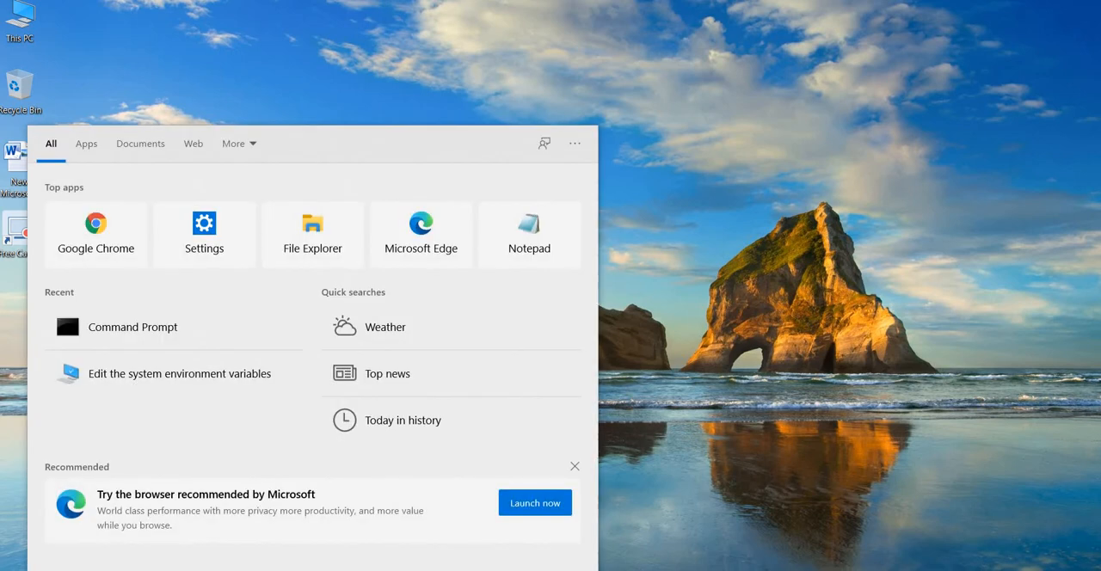
{"action": "type", "text": "cmd"}
{"action": "key", "text": "Return"}
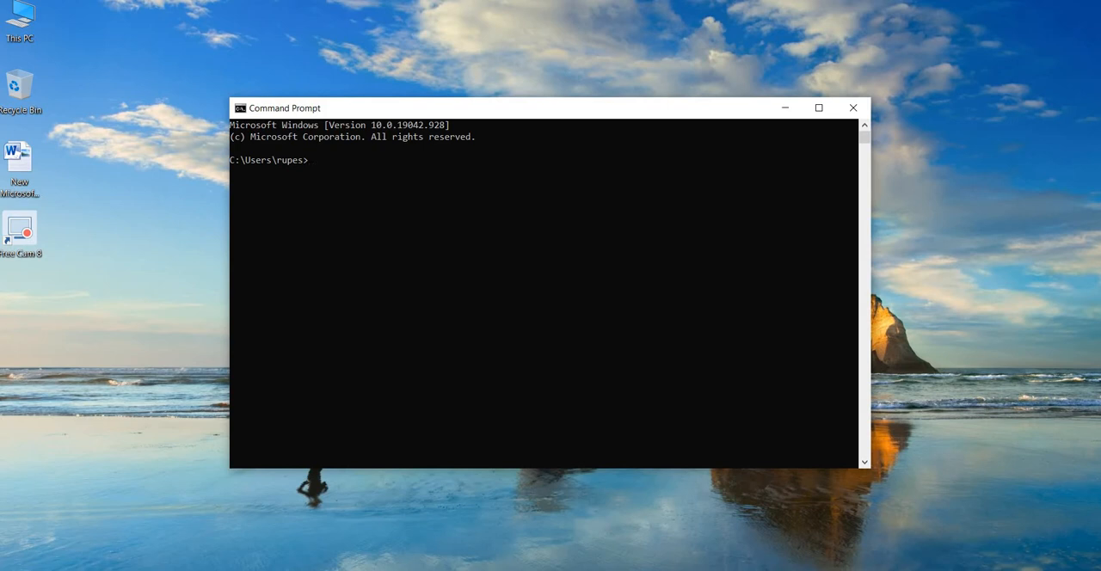
{"action": "type", "text": "java -version"}
{"action": "key", "text": "Return"}
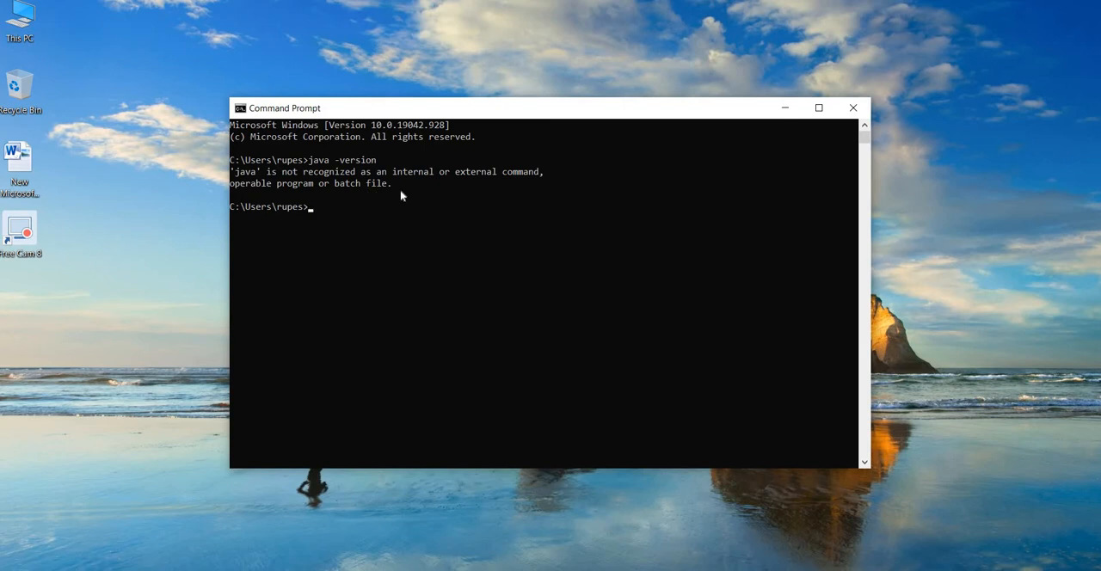
{"action": "left_click", "coordinate": [851, 115]}
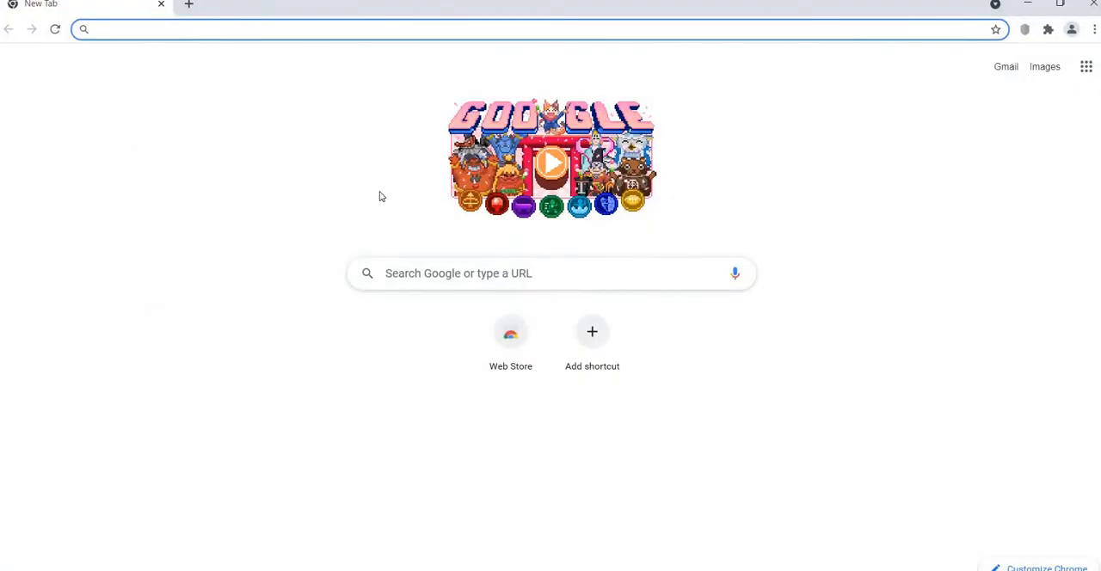
Search for "java jdk down" in Google Chrome and open Oracle's JDK download page for Java SE 16.
{"action": "left_click", "coordinate": [260, 29]}
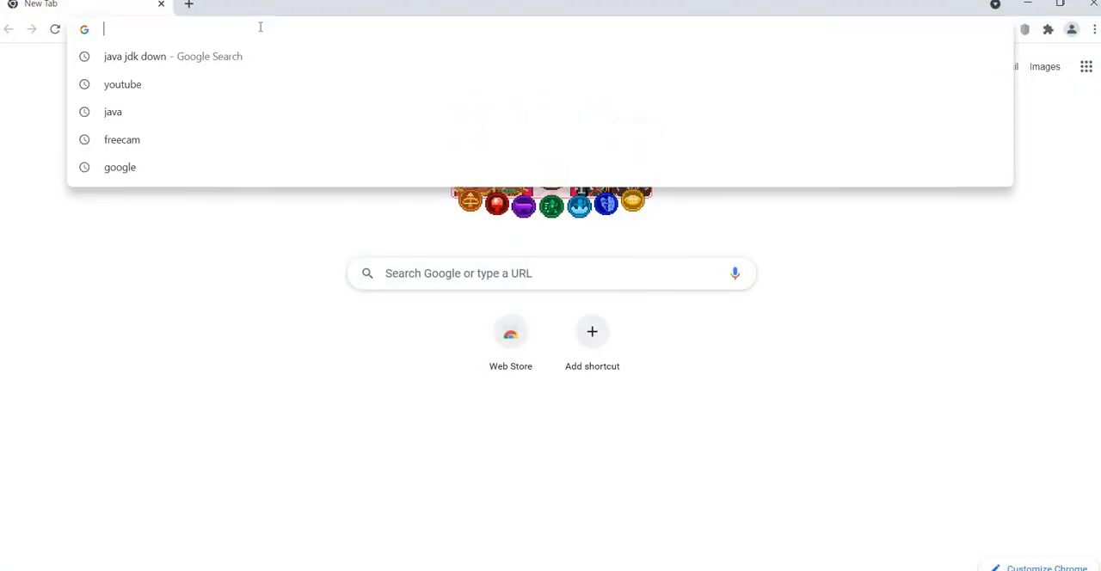
{"action": "left_click", "coordinate": [240, 59]}
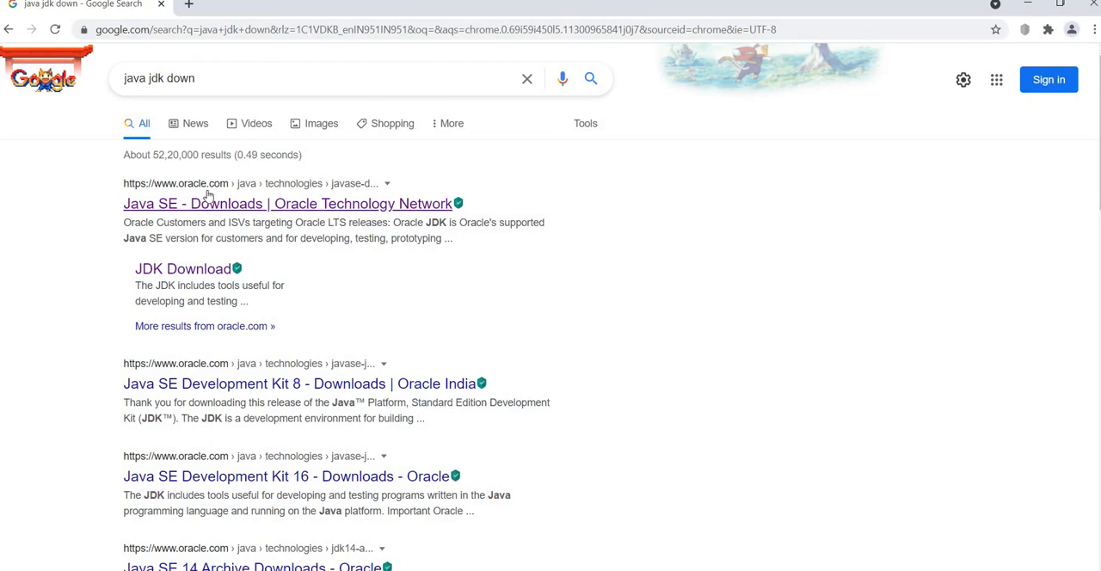
{"action": "left_click", "coordinate": [267, 211]}
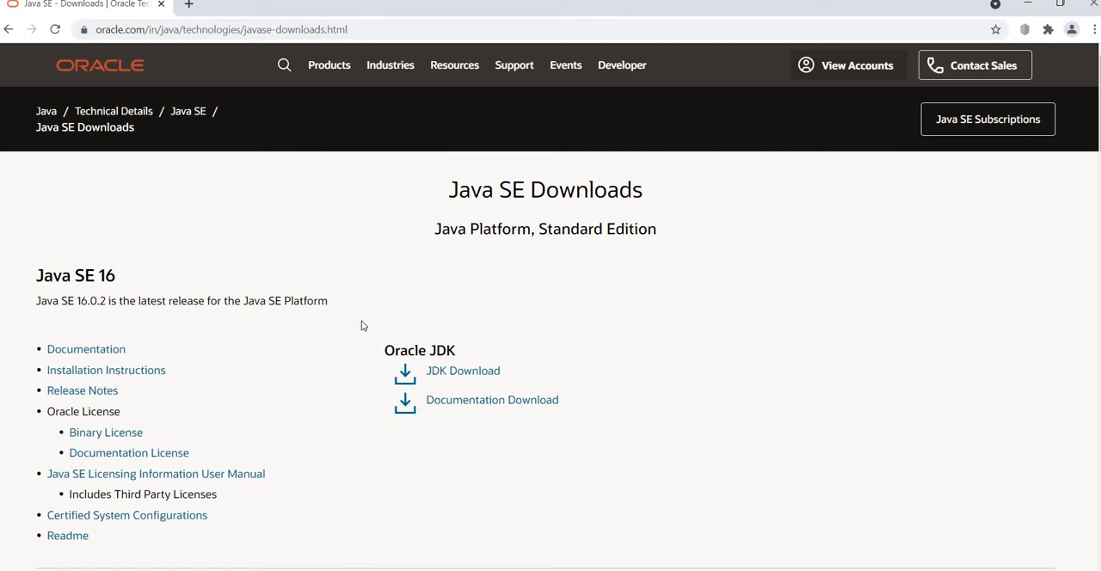
{"action": "left_click", "coordinate": [464, 373]}
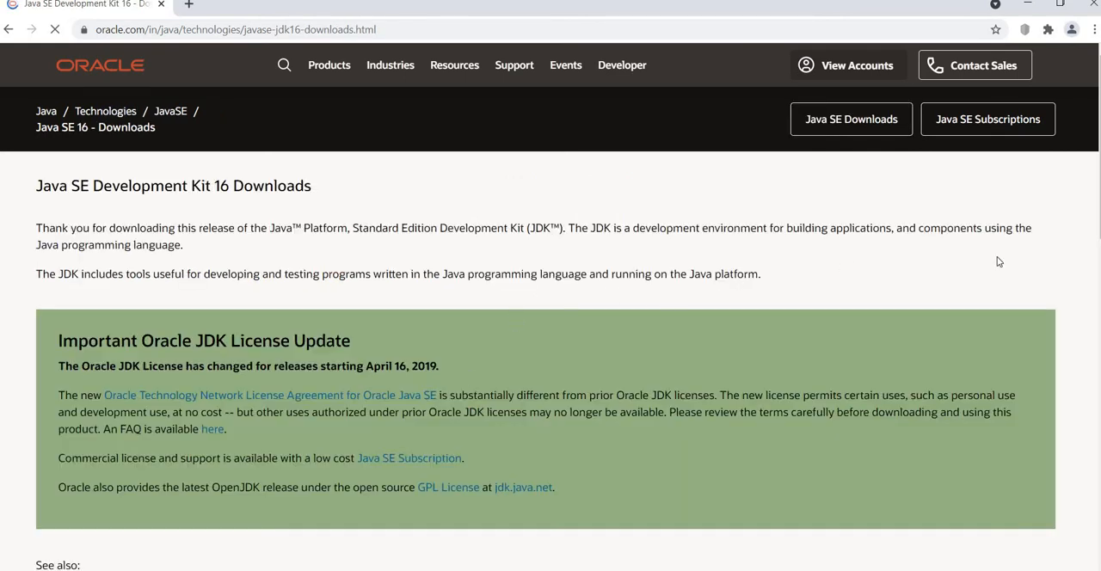
Download the Windows x64 Installer jdk-16.0.2_windows-x64_bin.exe, accepting the Oracle Technology Network License Agreement.
{"action": "scroll", "coordinate": [551, 344], "scroll_direction": "down", "scroll_amount": 9}
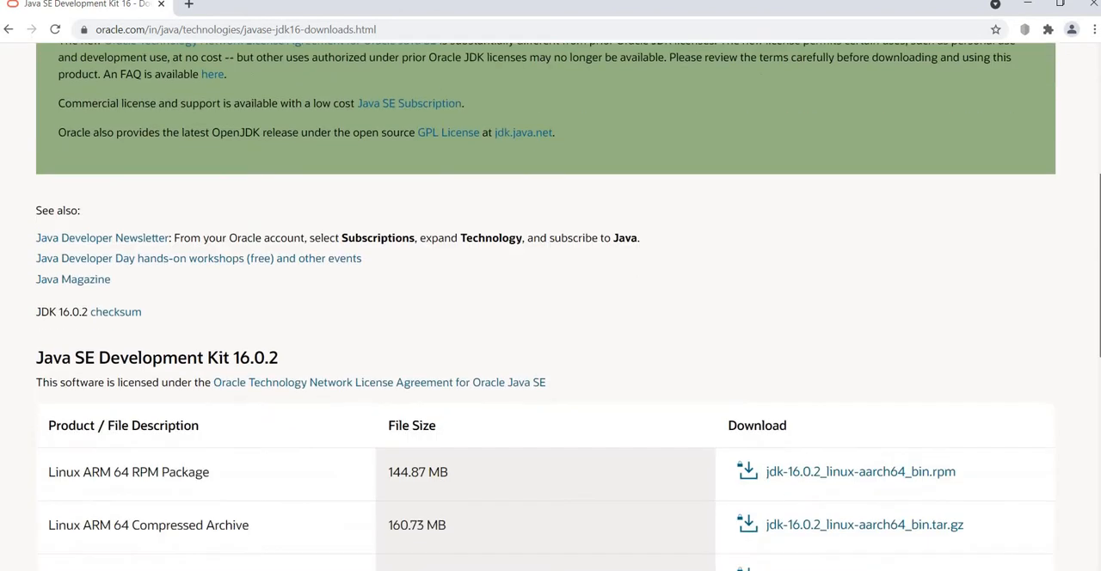
{"action": "scroll", "coordinate": [551, 344], "scroll_direction": "down", "scroll_amount": 1}
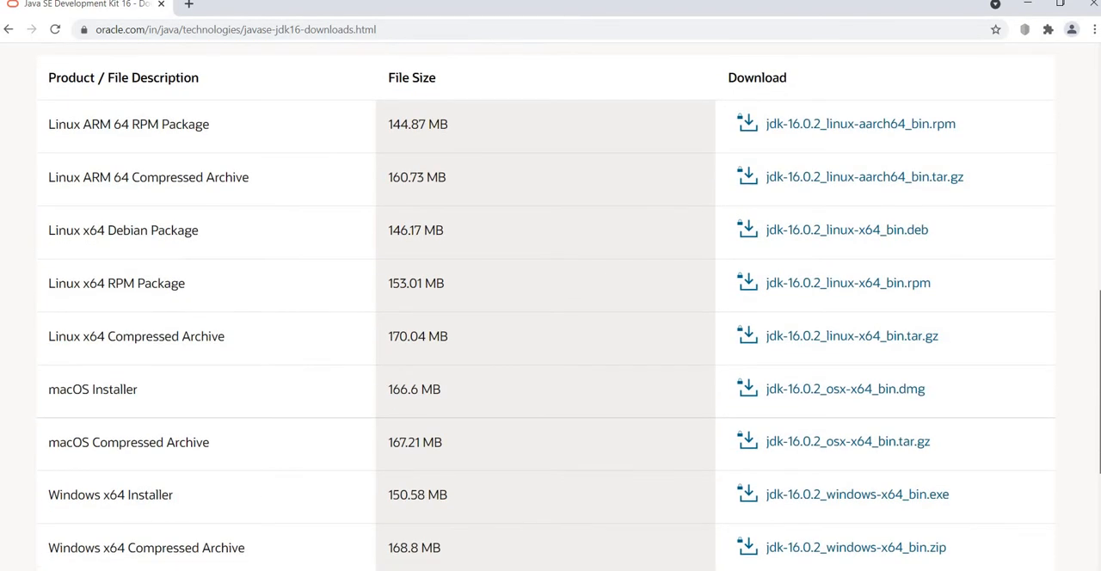
{"action": "scroll", "coordinate": [550, 344], "scroll_direction": "down", "scroll_amount": 2}
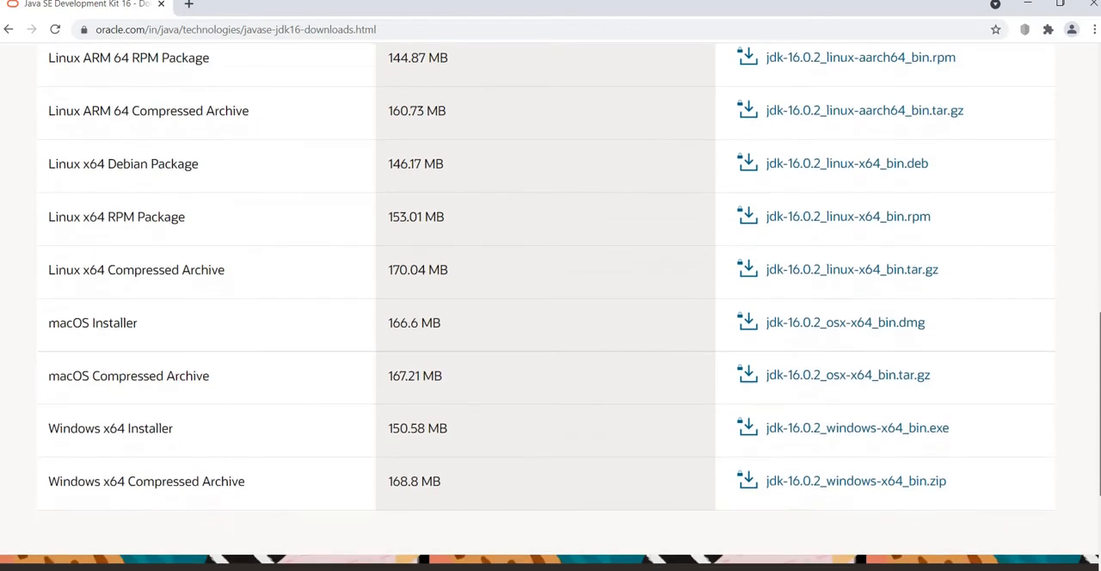
{"action": "scroll", "coordinate": [551, 309], "scroll_direction": "down", "scroll_amount": 1}
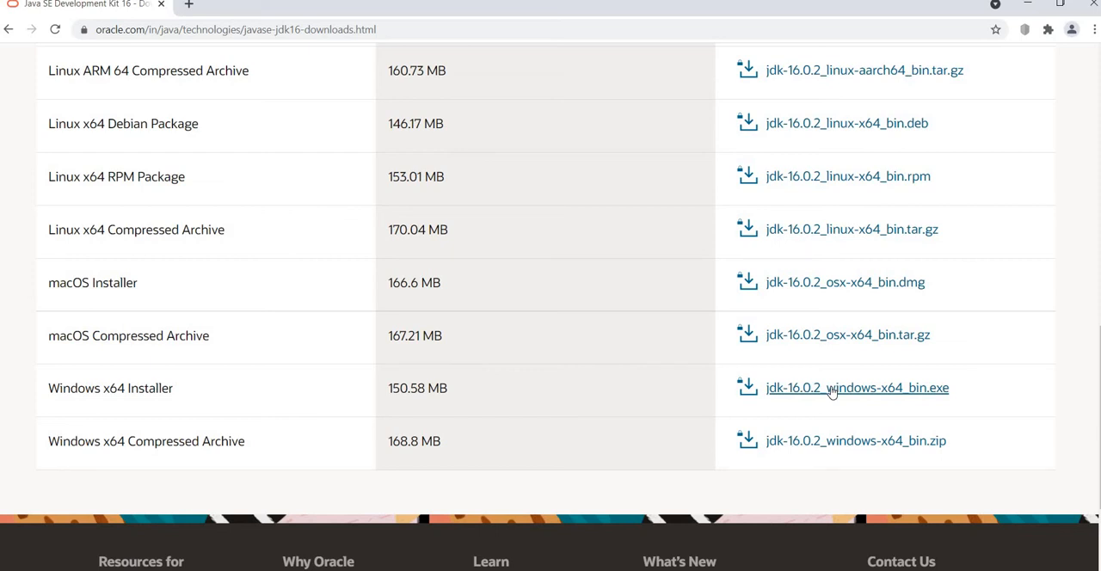
{"action": "left_click", "coordinate": [879, 389]}
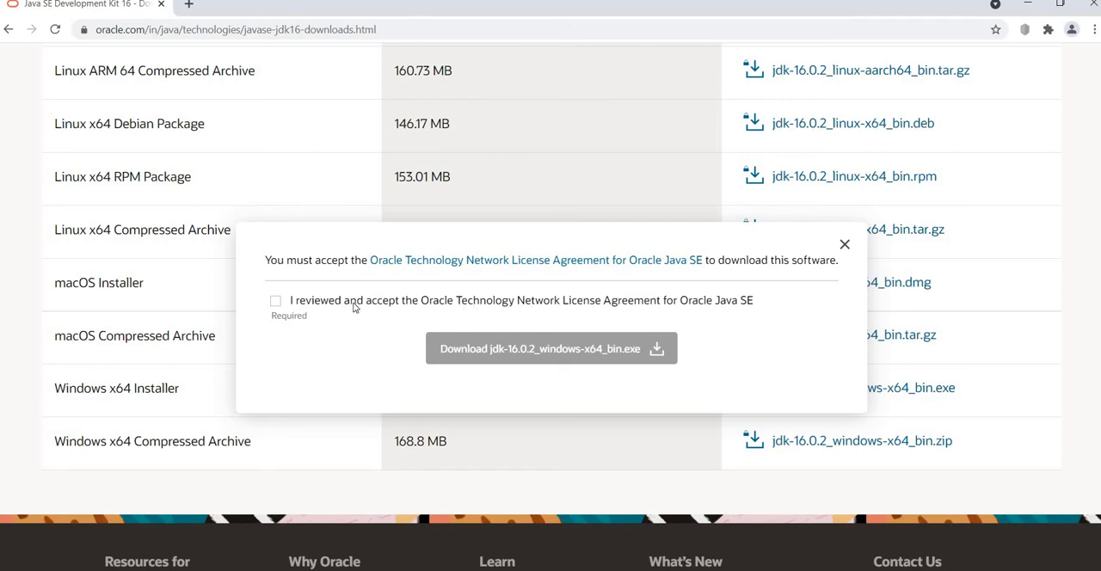
{"action": "left_click", "coordinate": [276, 301]}
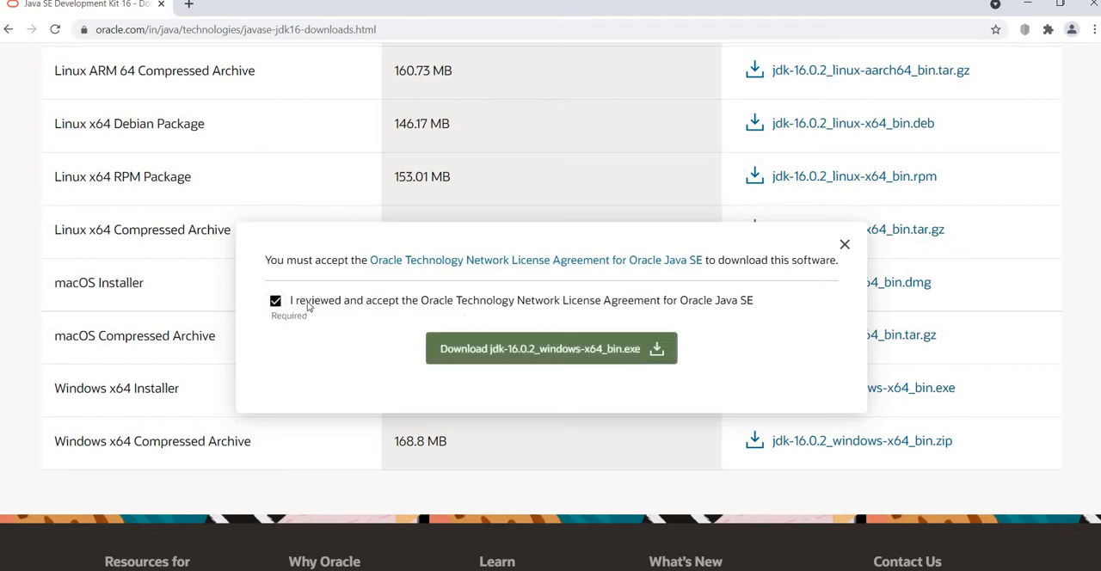
{"action": "left_click", "coordinate": [590, 358]}
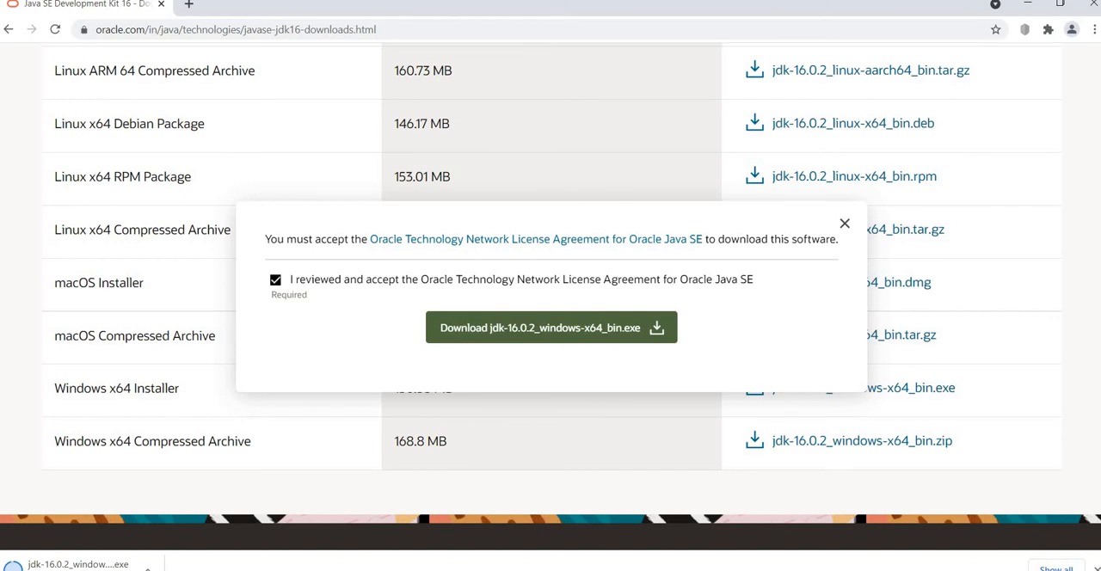
Launch the jdk-16.0.2_windows-x64_bin installer from the Downloads folder.
{"action": "left_click", "coordinate": [1027, 6]}
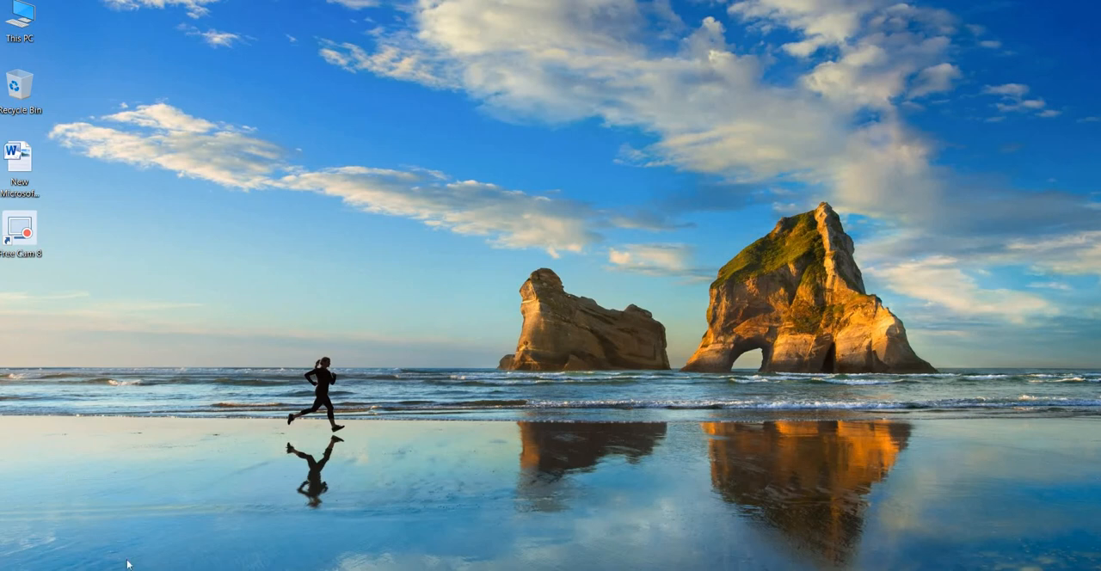
{"action": "left_click", "coordinate": [531, 570]}
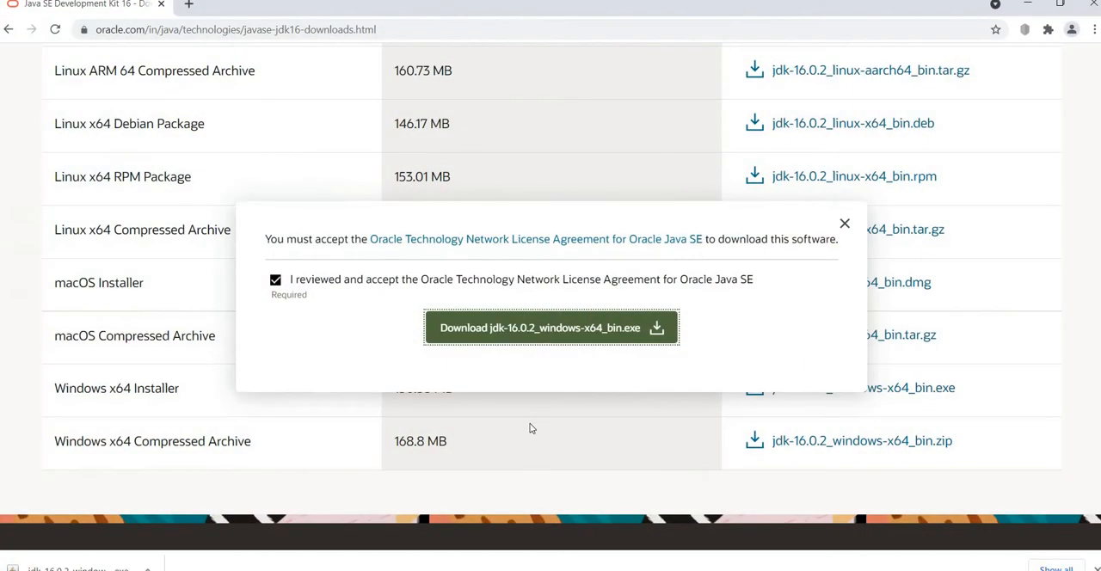
{"action": "left_click", "coordinate": [53, 560]}
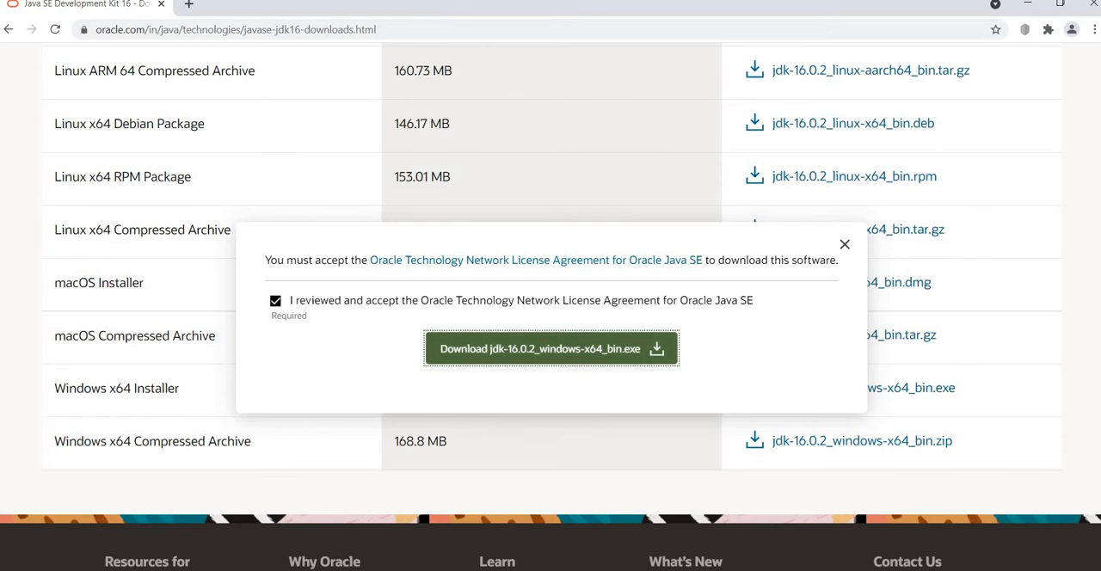
{"action": "key", "text": "super"}
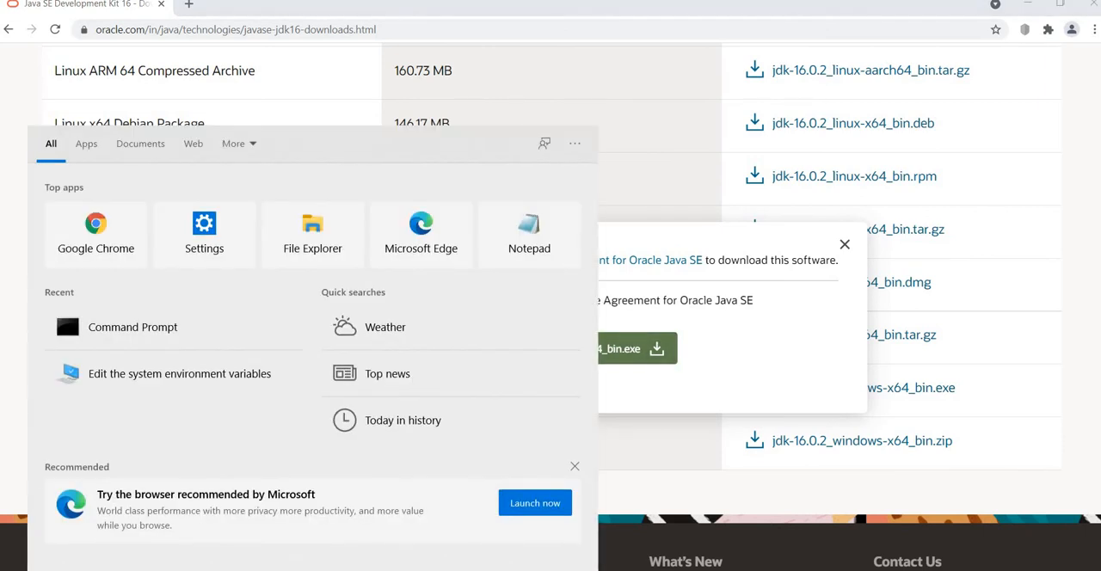
{"action": "type", "text": "downlo"}
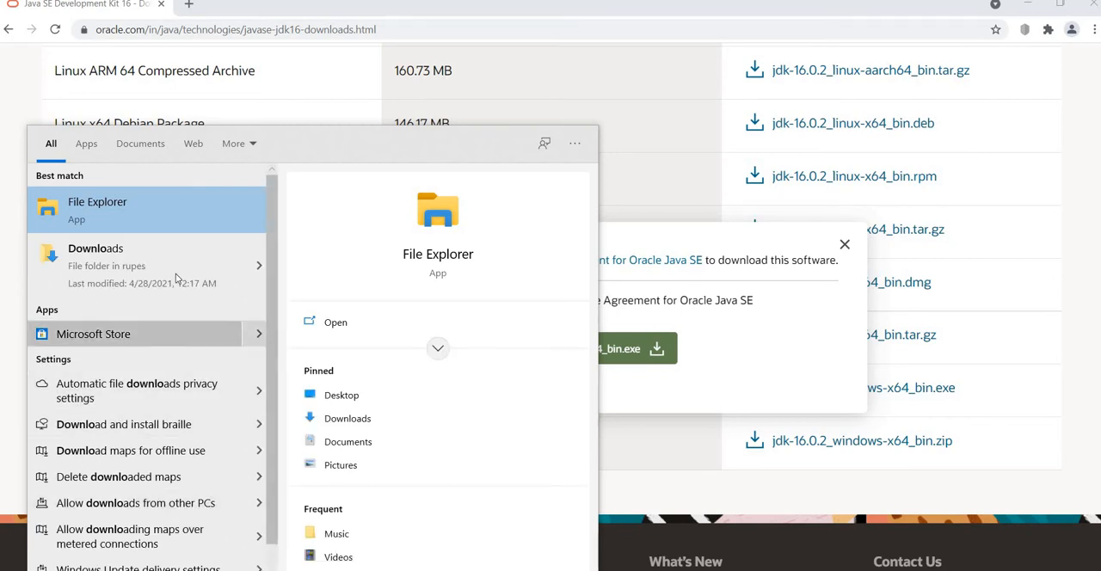
{"action": "left_click", "coordinate": [173, 255]}
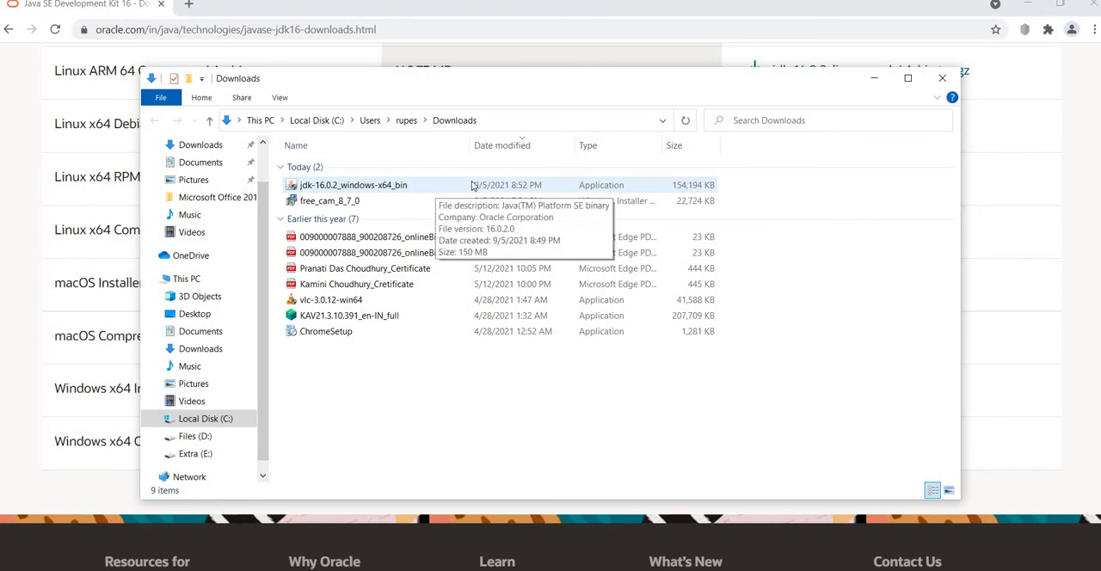
{"action": "double_click", "coordinate": [372, 186]}
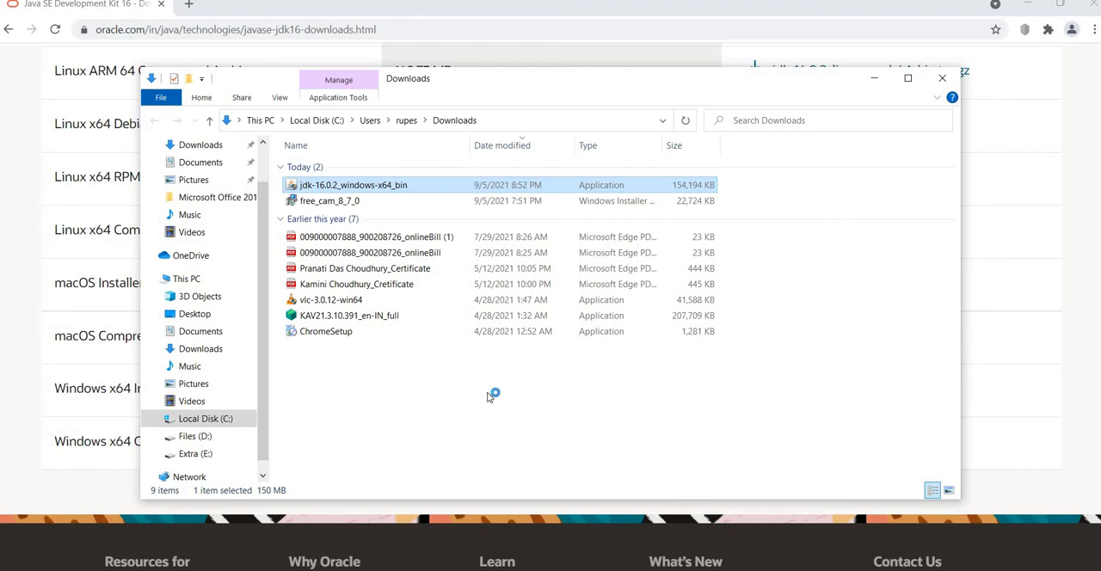
Clear the other windows away and install Java SE Development Kit 16.0.2 in the default folder C:\Program Files\Java\jdk-16.0.2\.
{"action": "left_click", "coordinate": [1028, 7]}
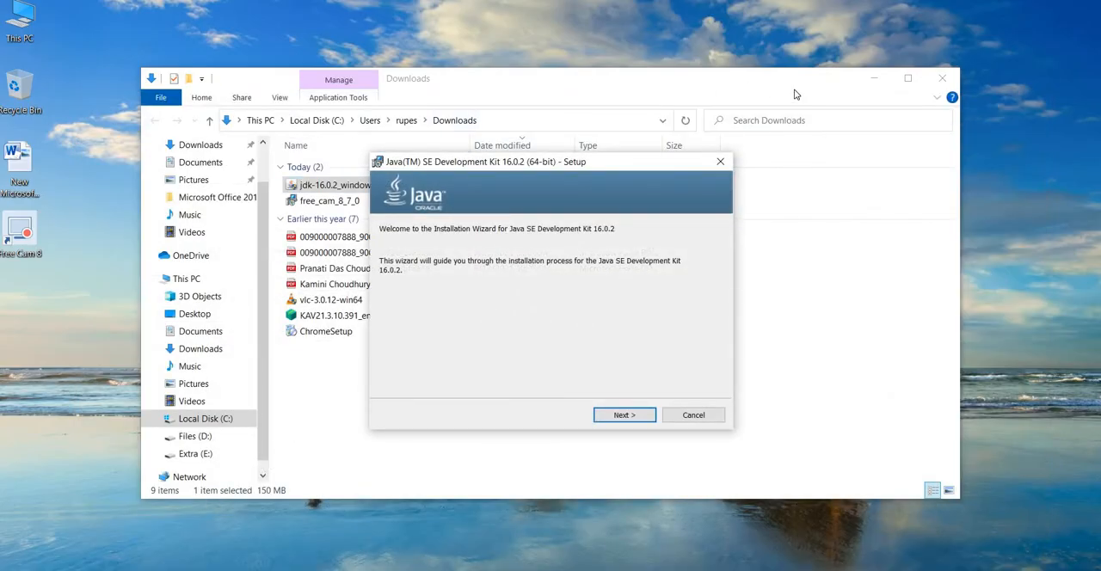
{"action": "left_click", "coordinate": [875, 79]}
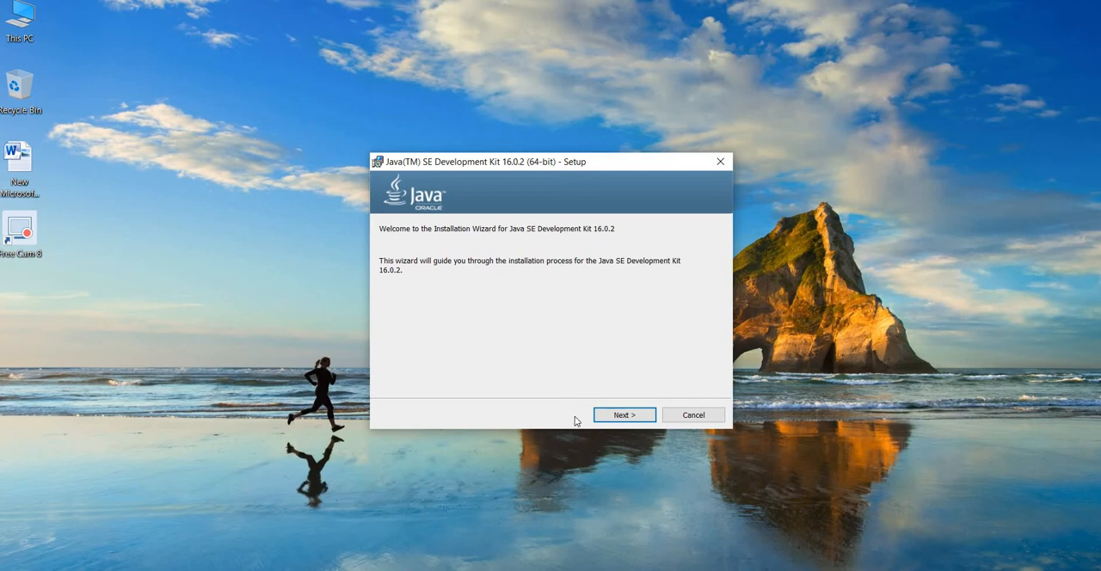
{"action": "left_click", "coordinate": [616, 418]}
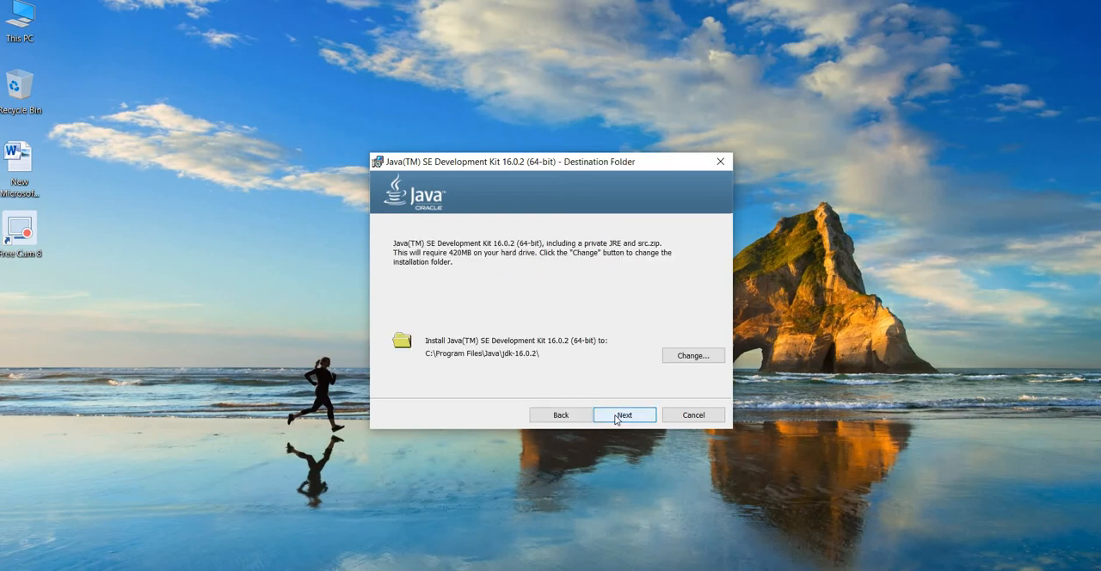
{"action": "left_click", "coordinate": [616, 419]}
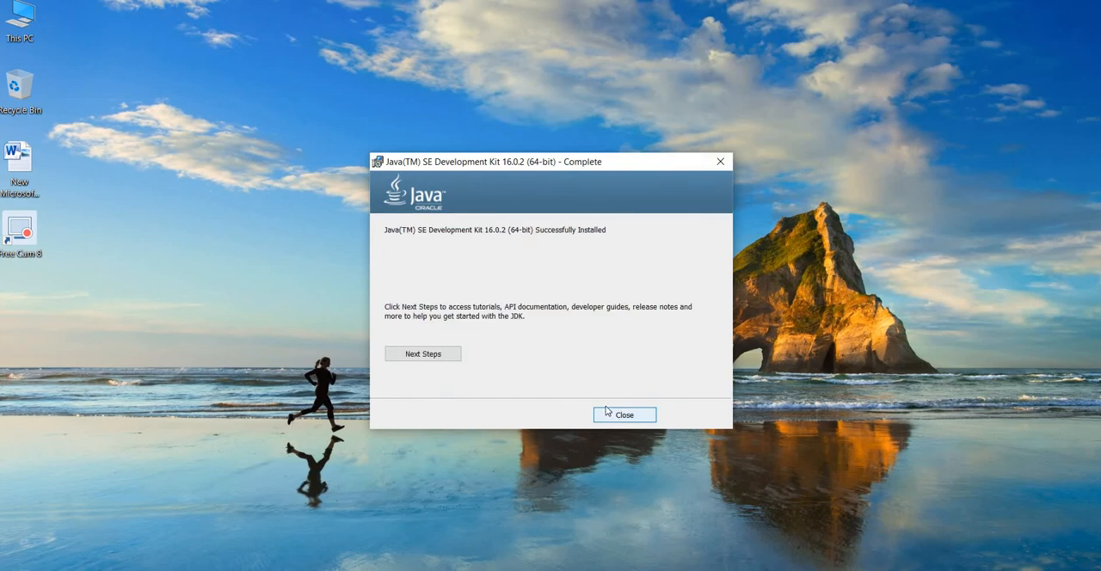
View the JDK 16 documentation from the completed installer, and close the setup wizard.
{"action": "left_click", "coordinate": [443, 353]}
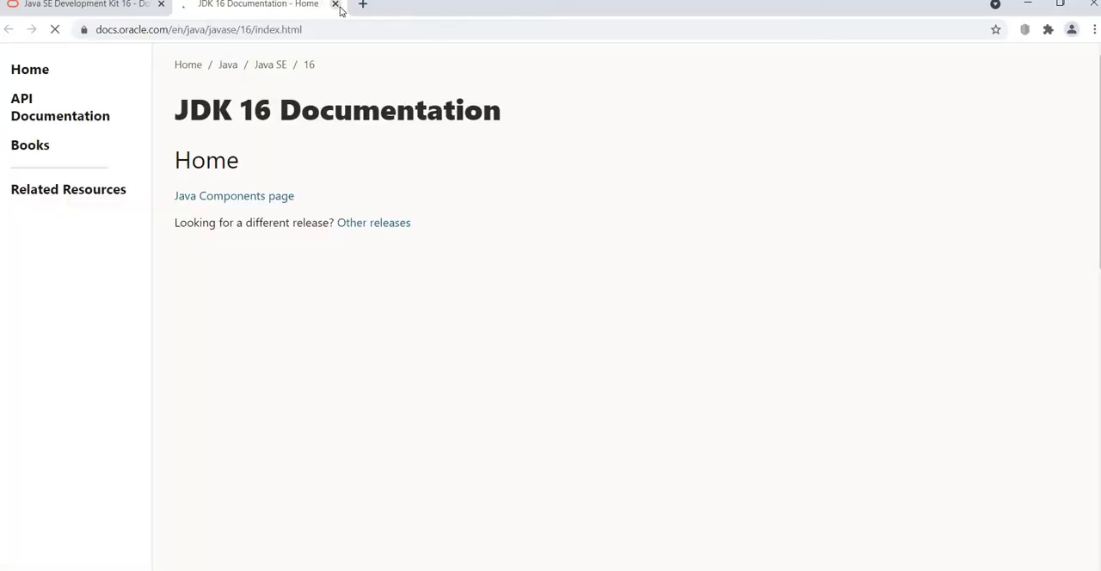
{"action": "left_click", "coordinate": [336, 4]}
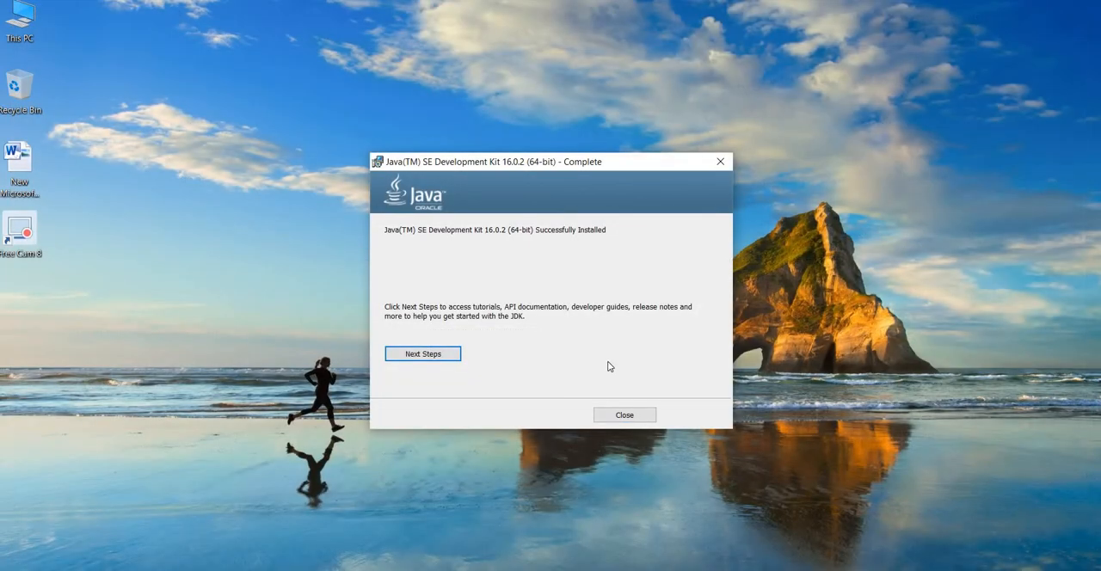
{"action": "left_click", "coordinate": [623, 416]}
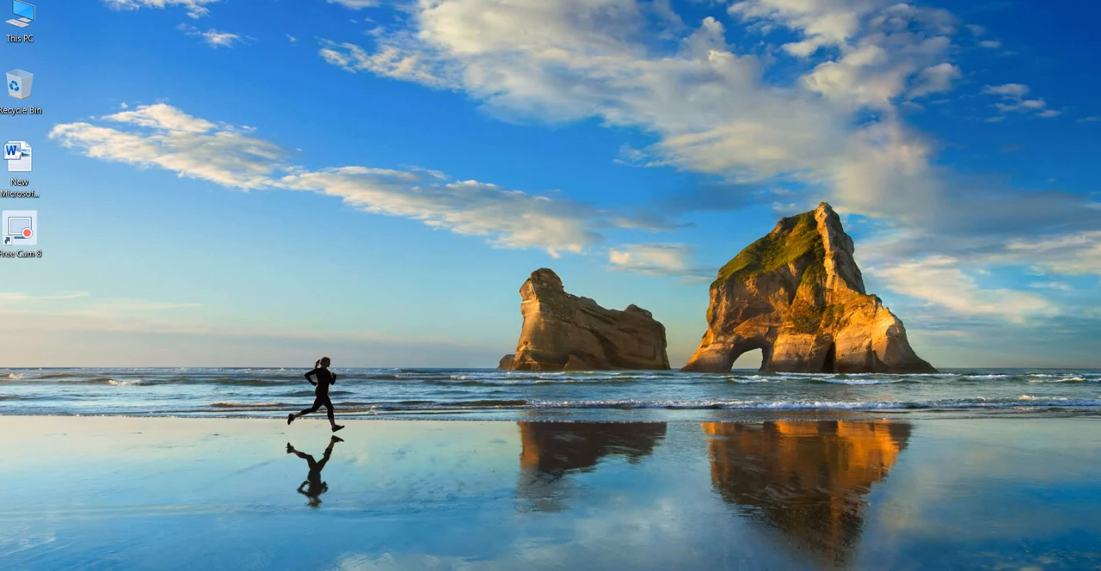
Search Windows Settings for "env" and open the system environment variables entry, moving the System Properties dialog higher up.
{"action": "key", "text": "super"}
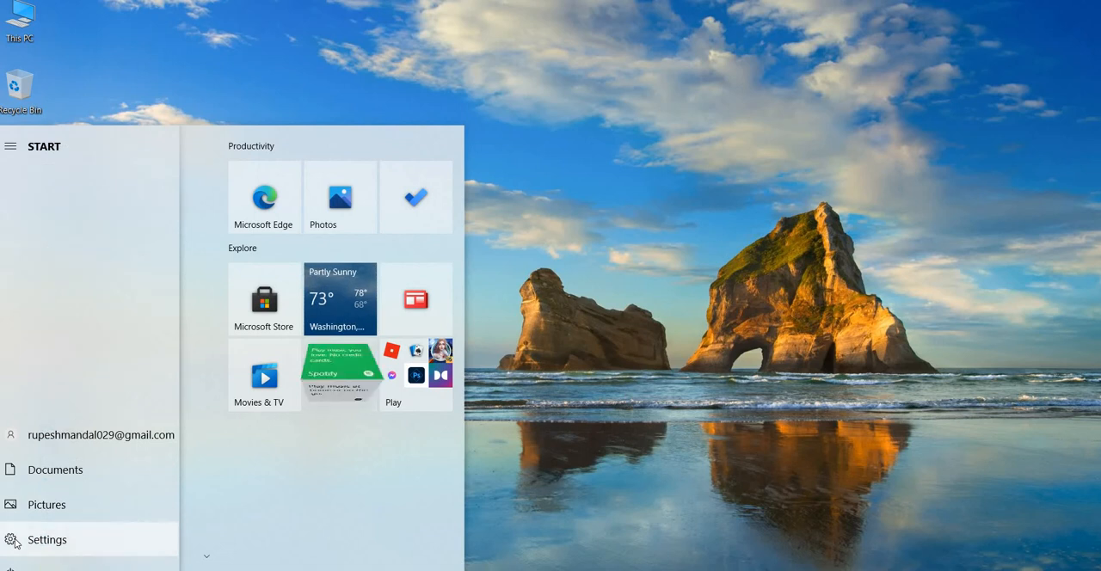
{"action": "left_click", "coordinate": [15, 541]}
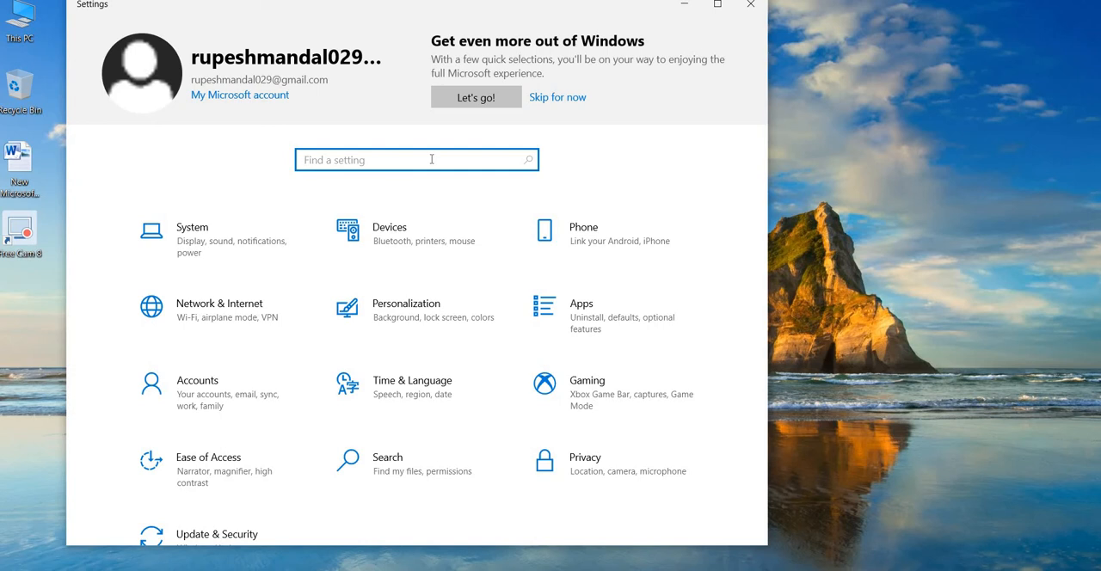
{"action": "type", "text": "env"}
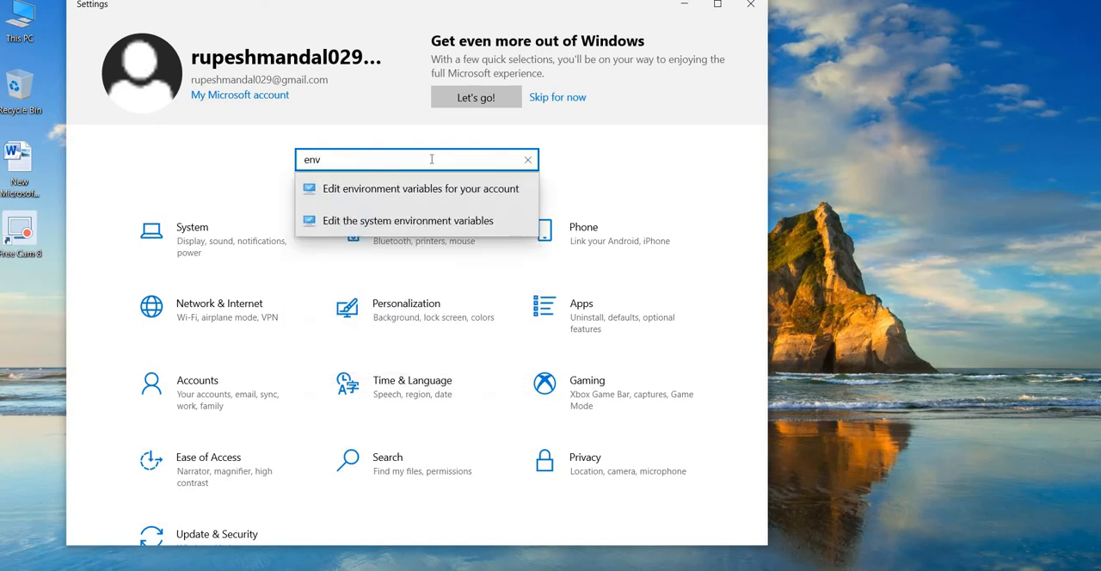
{"action": "key", "text": "Return"}
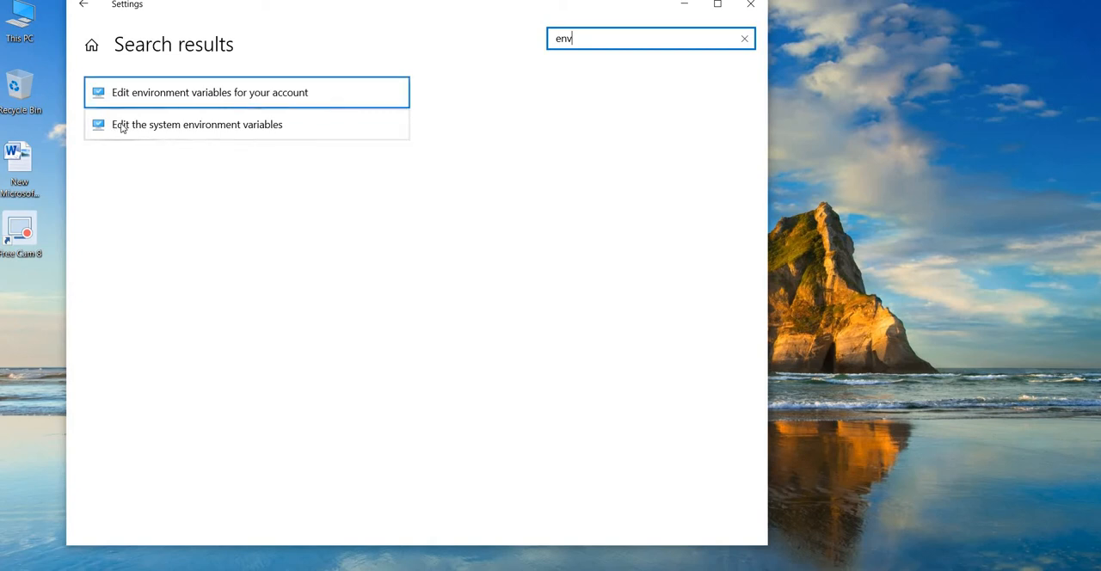
{"action": "left_click", "coordinate": [301, 129]}
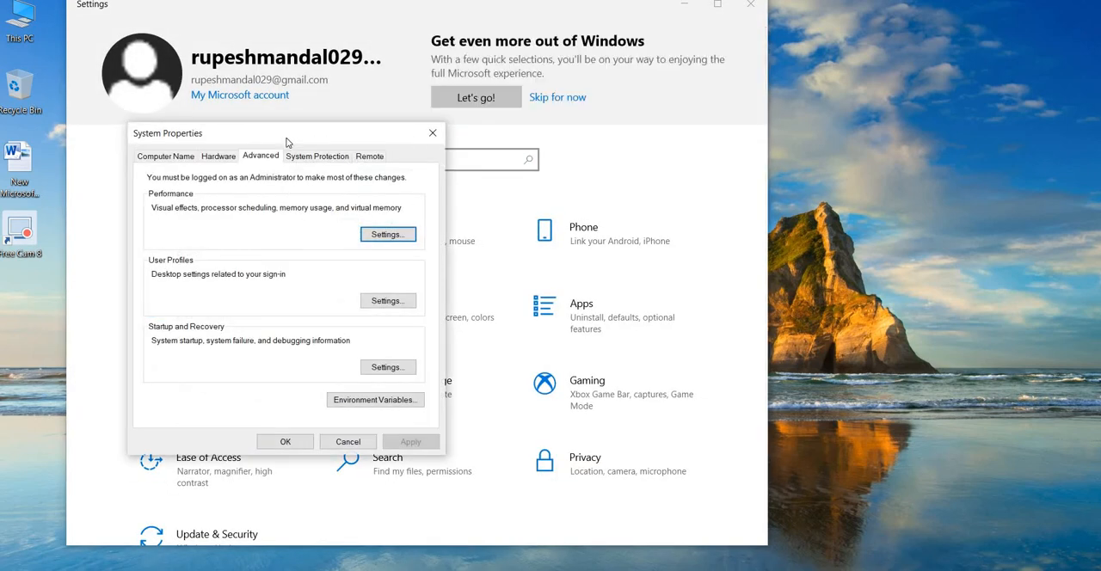
{"action": "left_click_drag", "start_coordinate": [288, 138], "coordinate": [292, 30]}
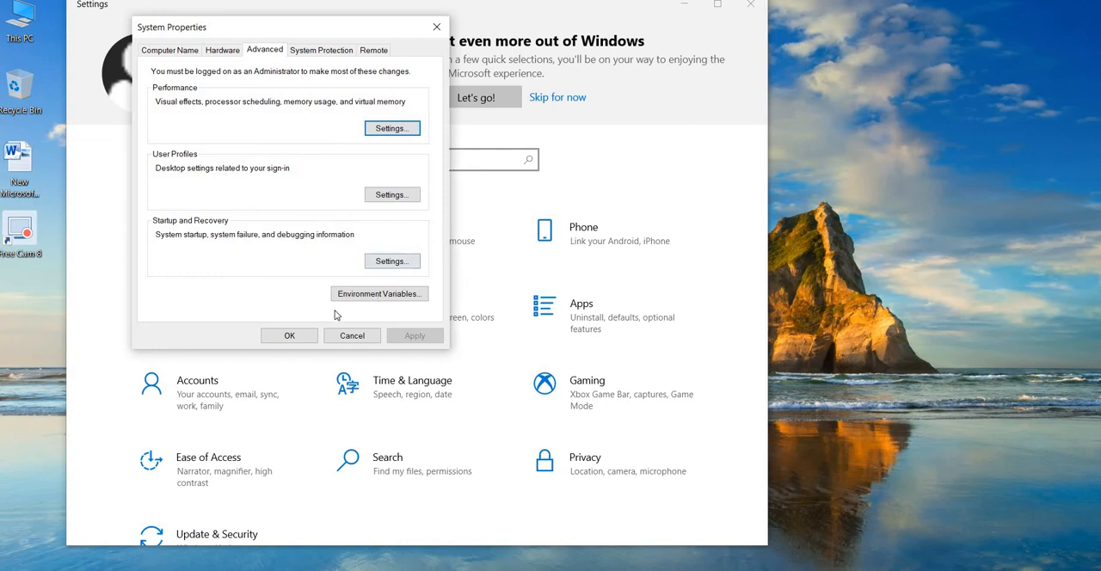
Open the system Path environment variable for editing as text, and minimize the Settings window behind it.
{"action": "left_click", "coordinate": [409, 296]}
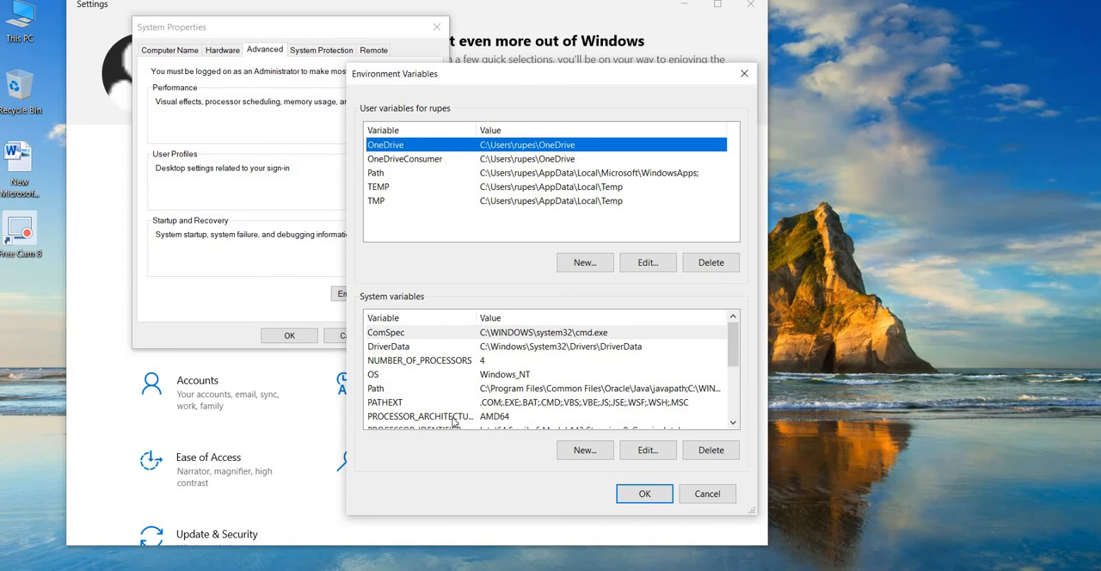
{"action": "left_click", "coordinate": [385, 392]}
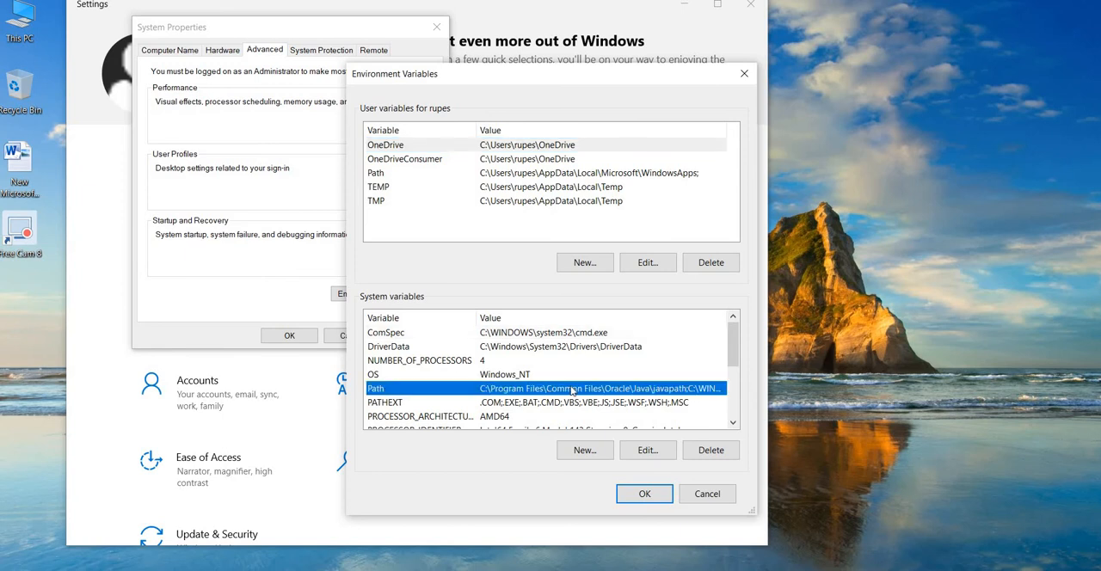
{"action": "left_click", "coordinate": [645, 454]}
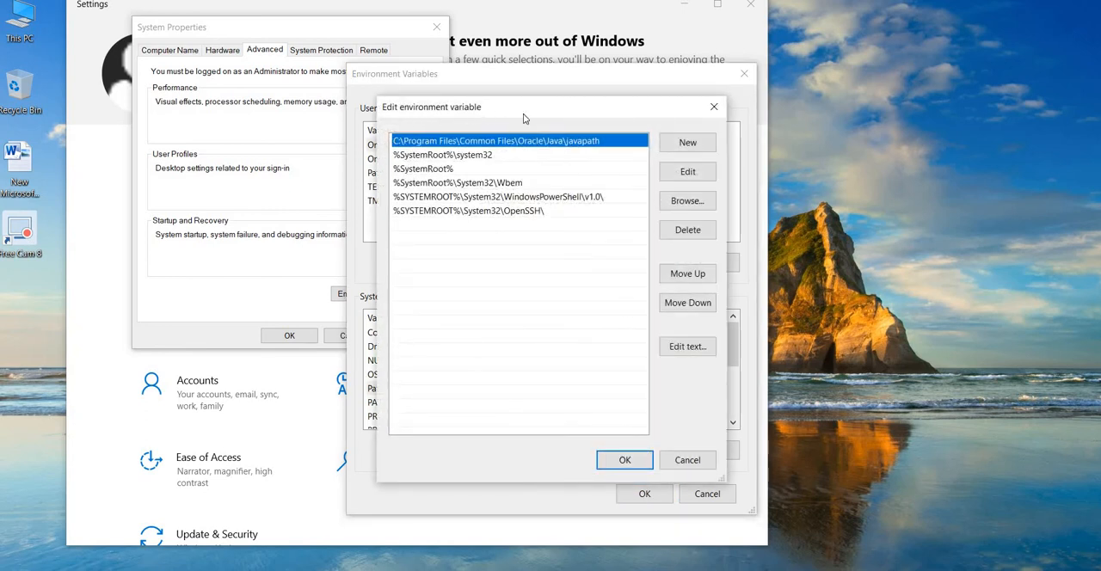
{"action": "left_click", "coordinate": [689, 347]}
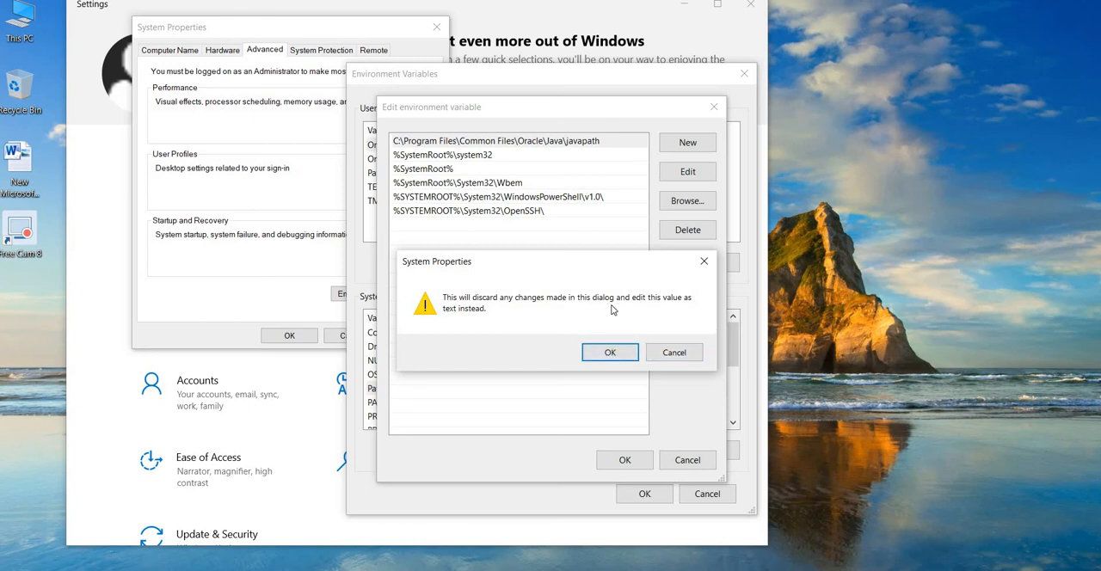
{"action": "left_click", "coordinate": [611, 352]}
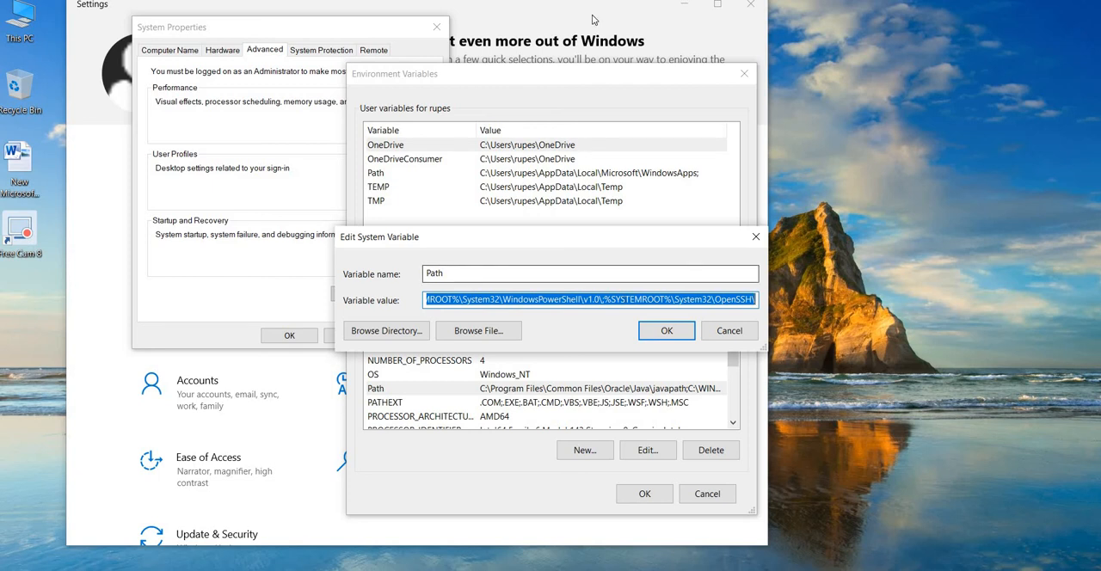
{"action": "left_click", "coordinate": [684, 6]}
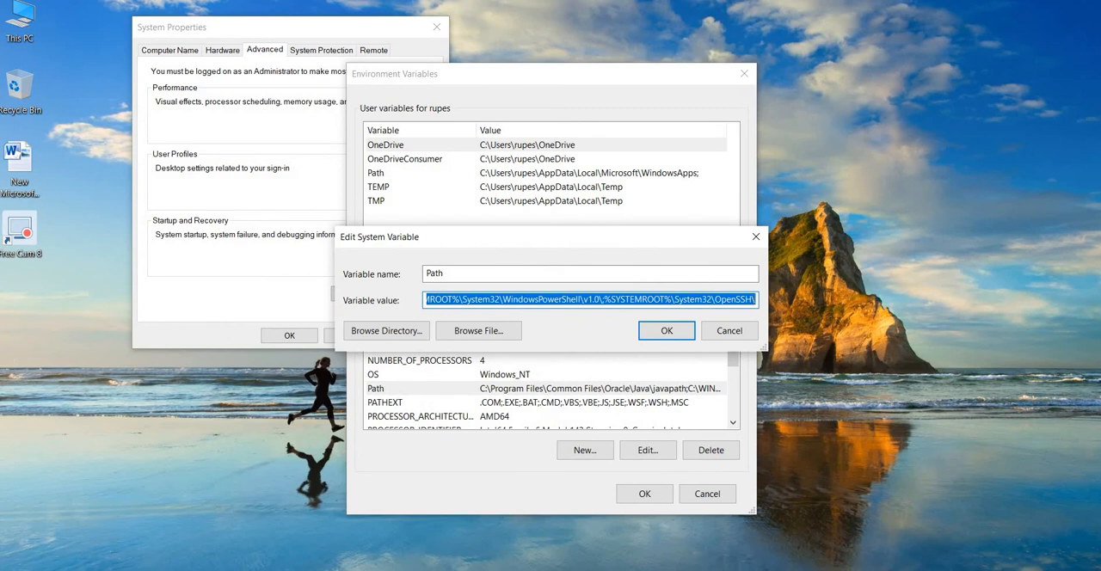
Browse to C:\Program Files\Java\jdk-16.0.2\bin in File Explorer and copy the folder's full path.
{"action": "key", "text": "super"}
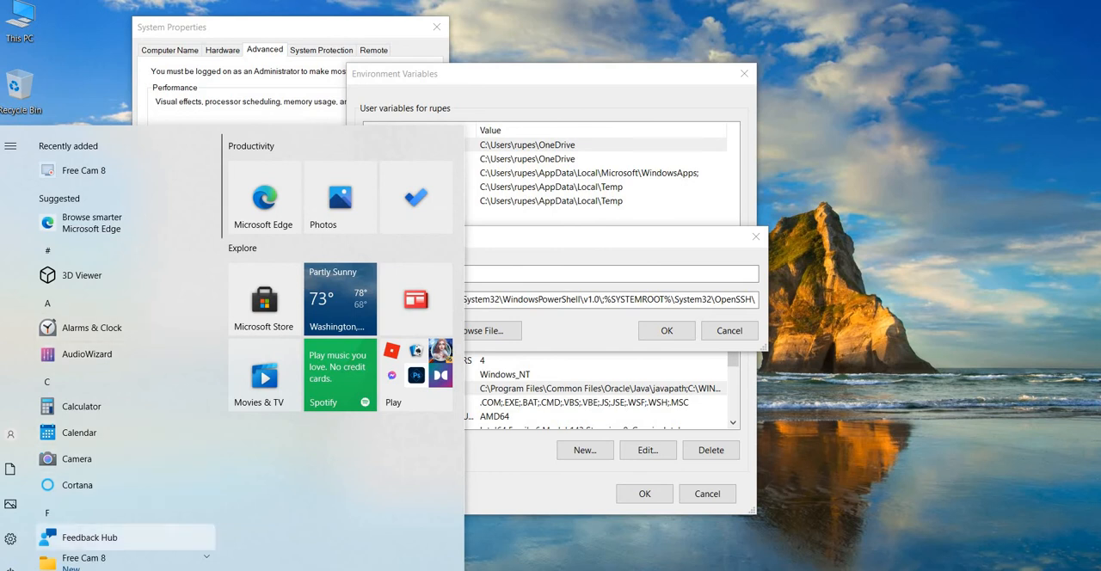
{"action": "left_click", "coordinate": [573, 553]}
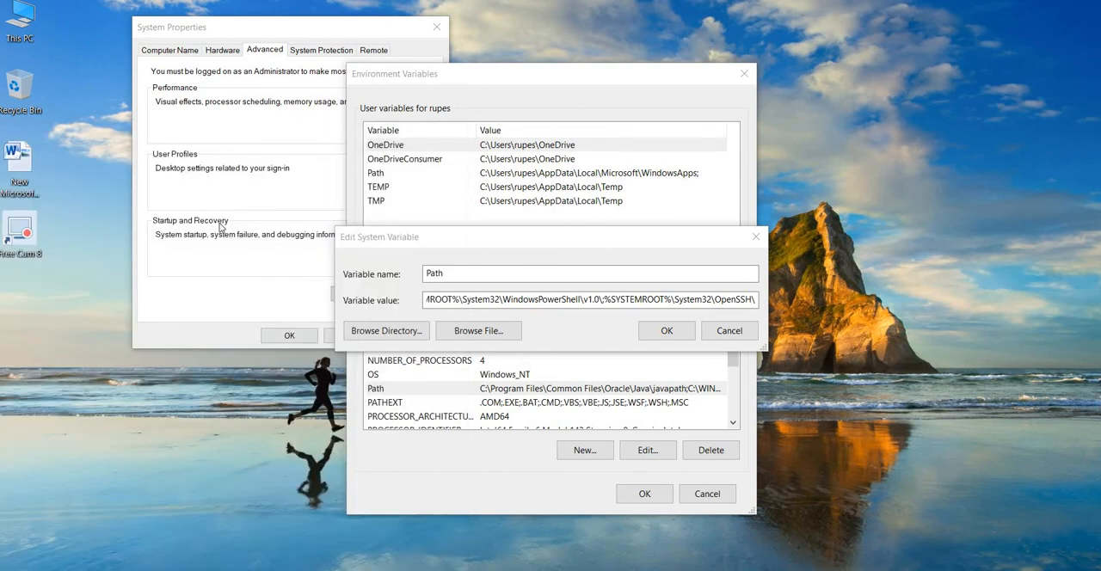
{"action": "double_click", "coordinate": [29, 28]}
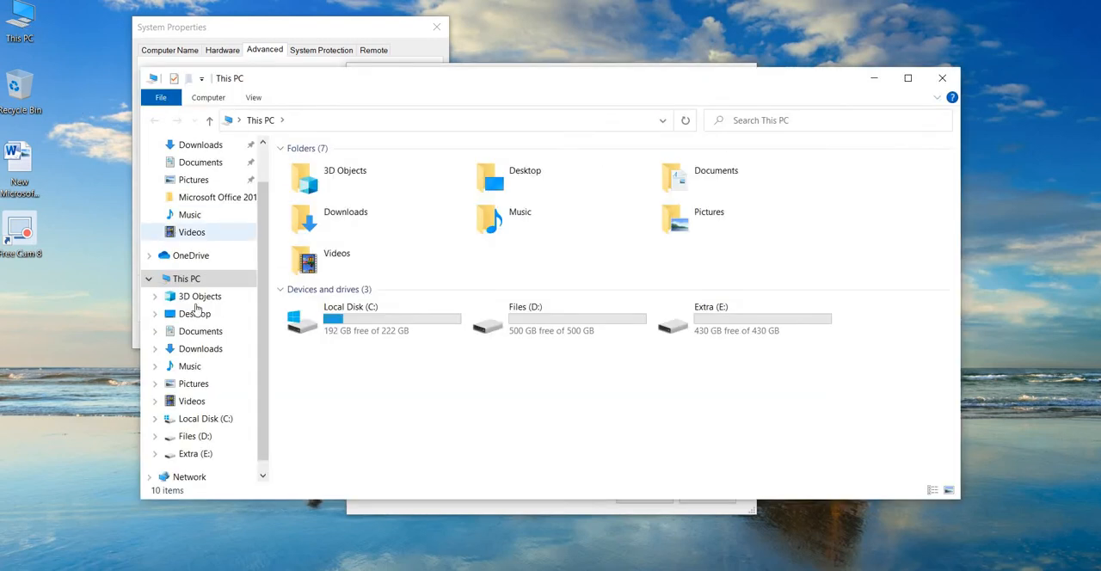
{"action": "double_click", "coordinate": [342, 316]}
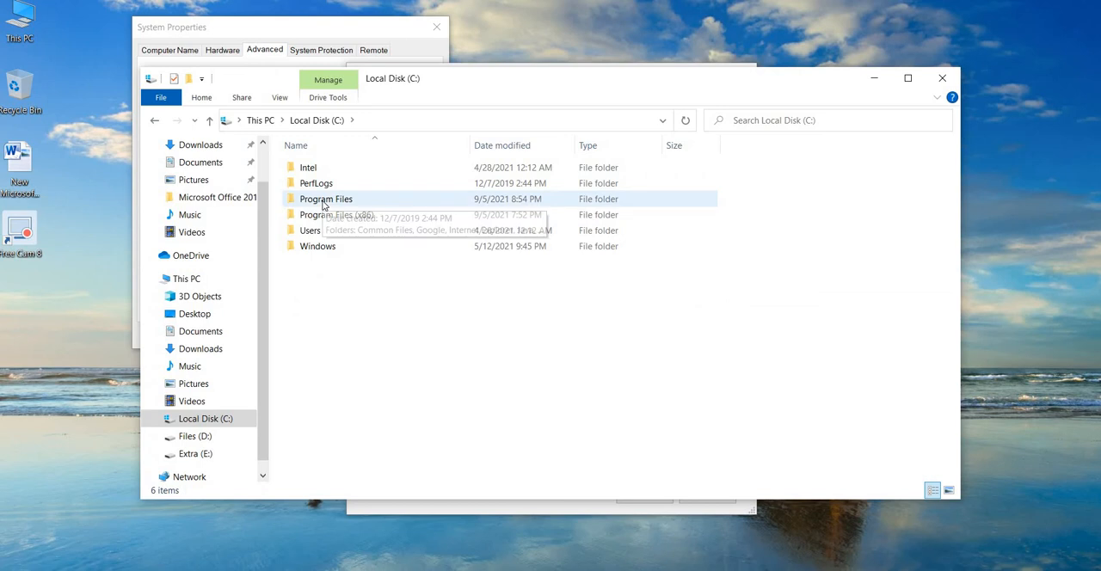
{"action": "double_click", "coordinate": [323, 204]}
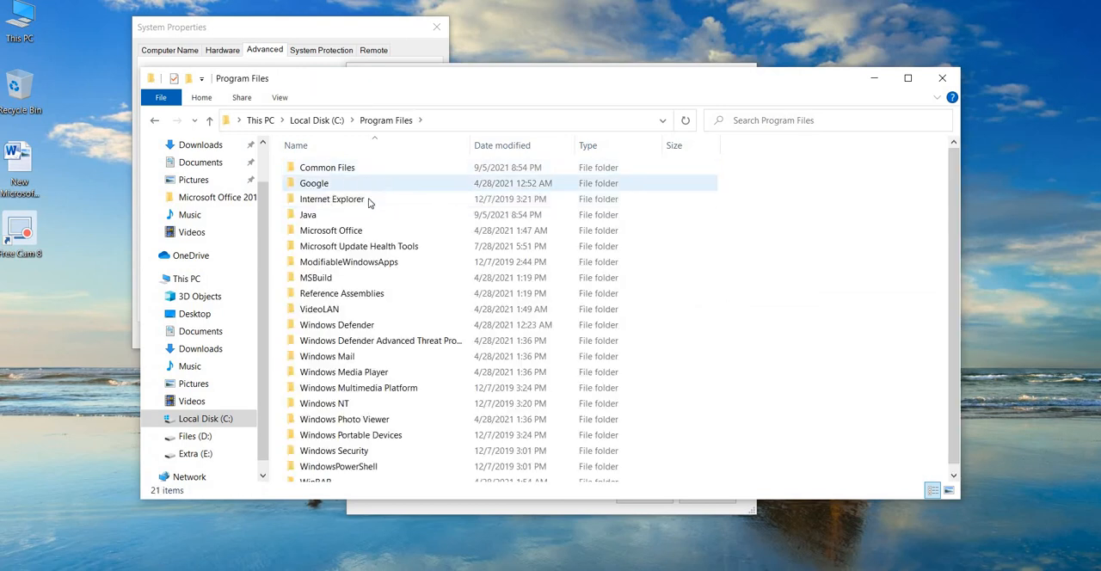
{"action": "left_click", "coordinate": [350, 220]}
{"action": "double_click", "coordinate": [350, 223]}
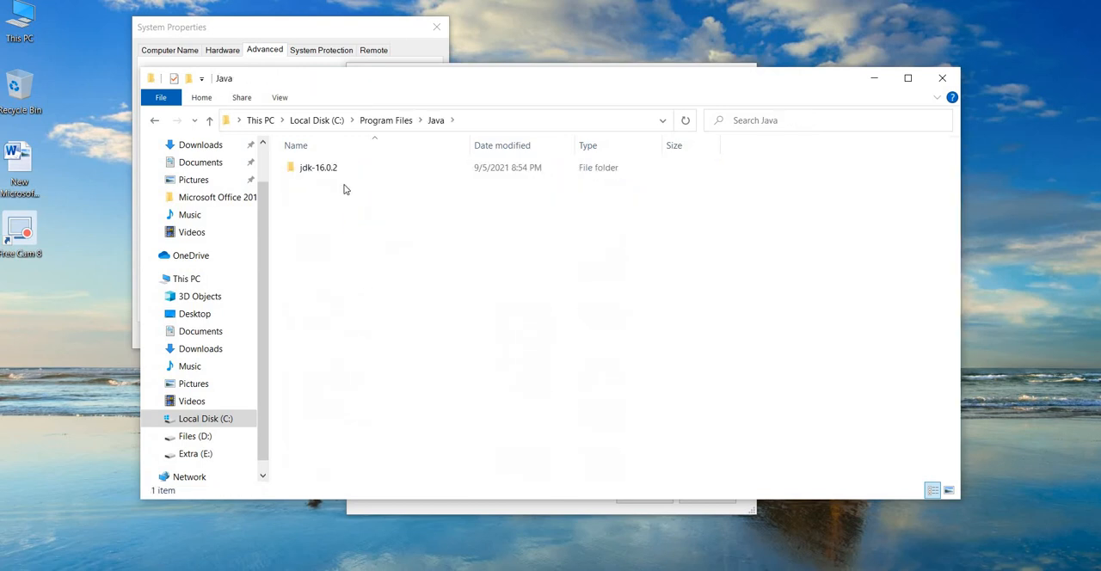
{"action": "double_click", "coordinate": [342, 172]}
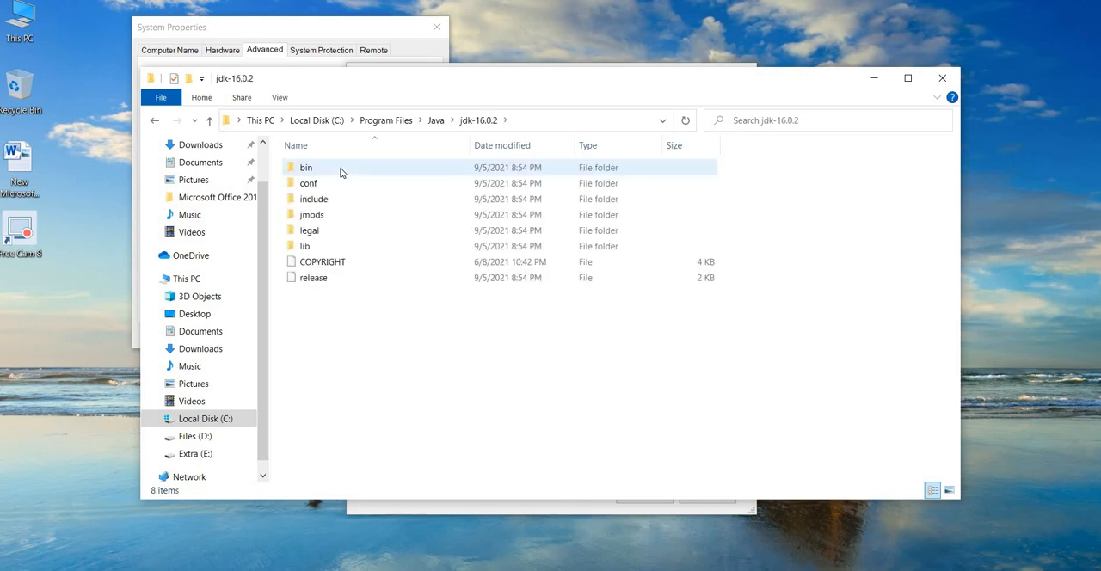
{"action": "double_click", "coordinate": [340, 169]}
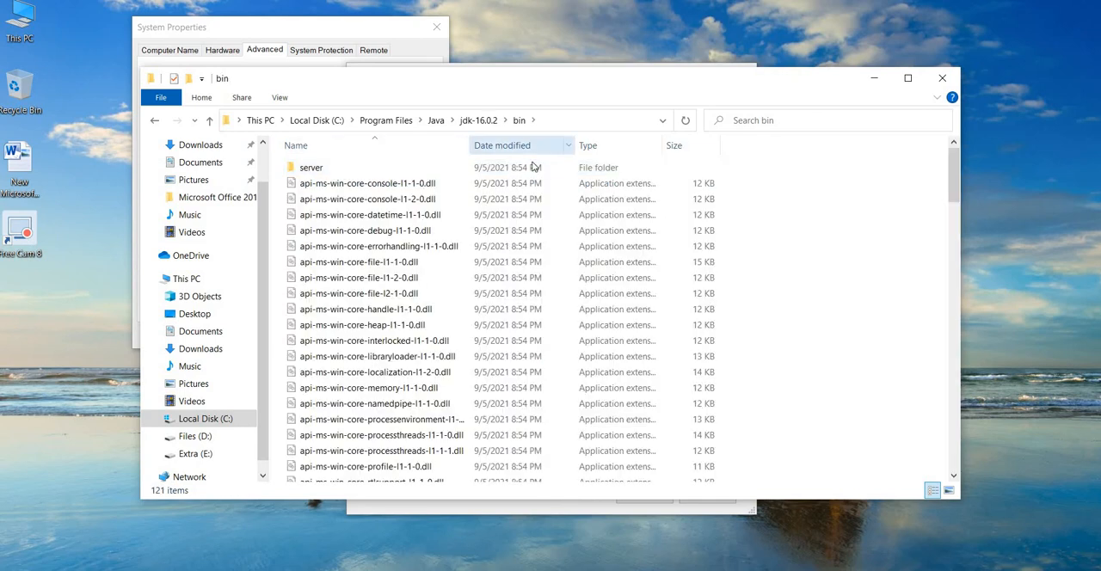
{"action": "left_click", "coordinate": [557, 118]}
{"action": "key", "text": "ctrl+c"}
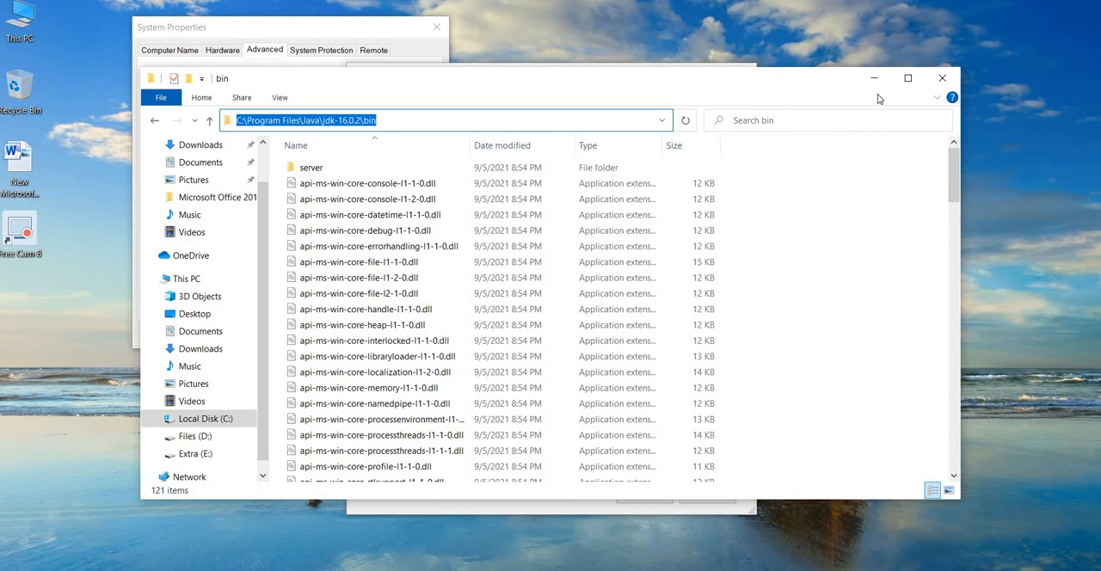
Replace the %SYSTEMROOT%\System32\OpenSSH\ entry in the system Path value with C:\Program Files\Java\jdk-16.0.2\bin, and confirm the environment variables.
{"action": "left_click_drag", "start_coordinate": [816, 87], "coordinate": [788, 280]}
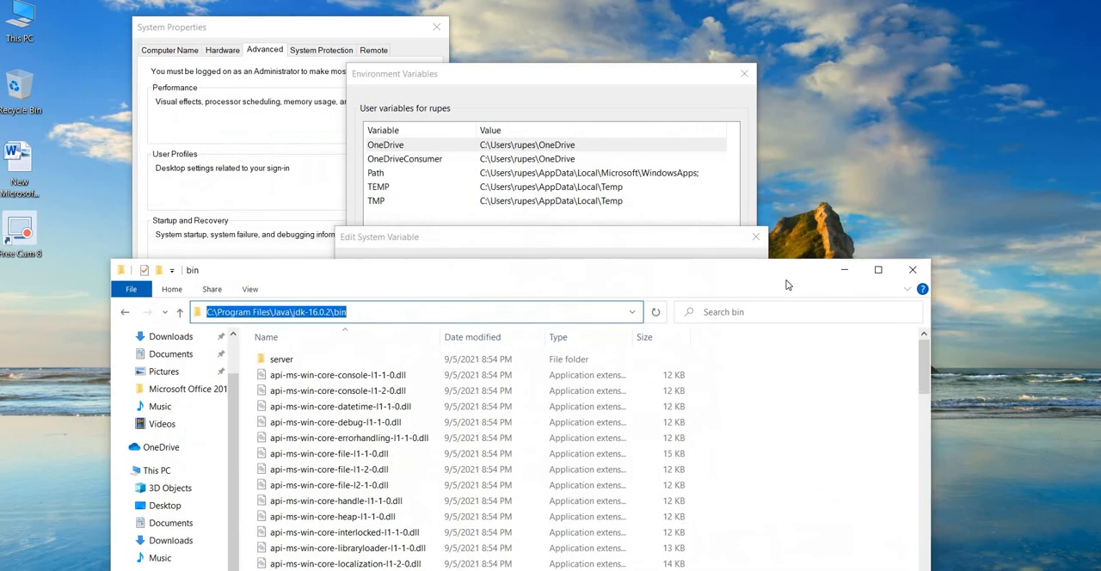
{"action": "left_click", "coordinate": [623, 238]}
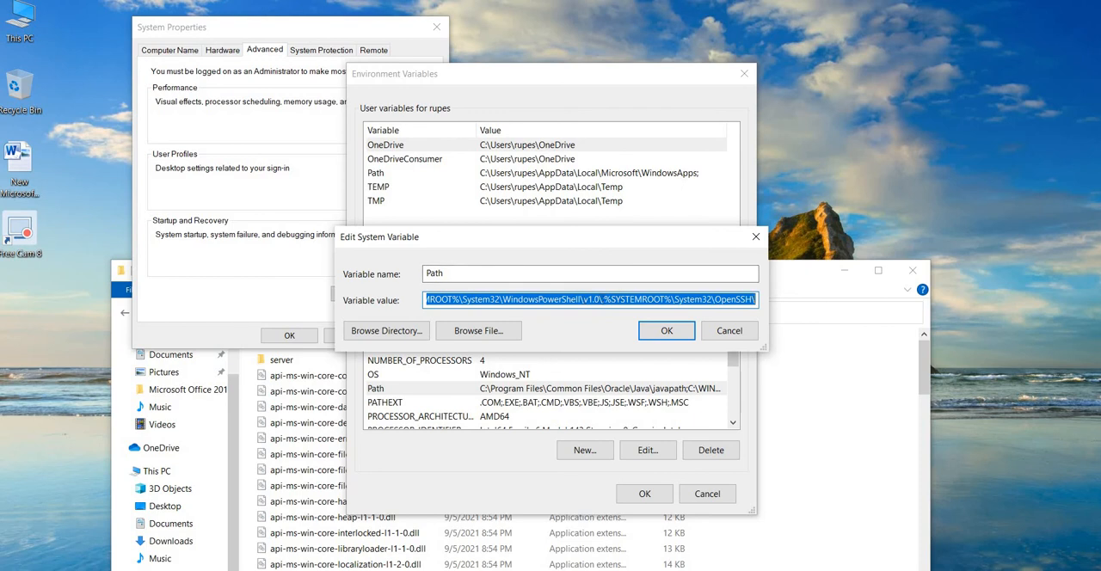
{"action": "left_click_drag", "start_coordinate": [604, 299], "coordinate": [775, 289]}
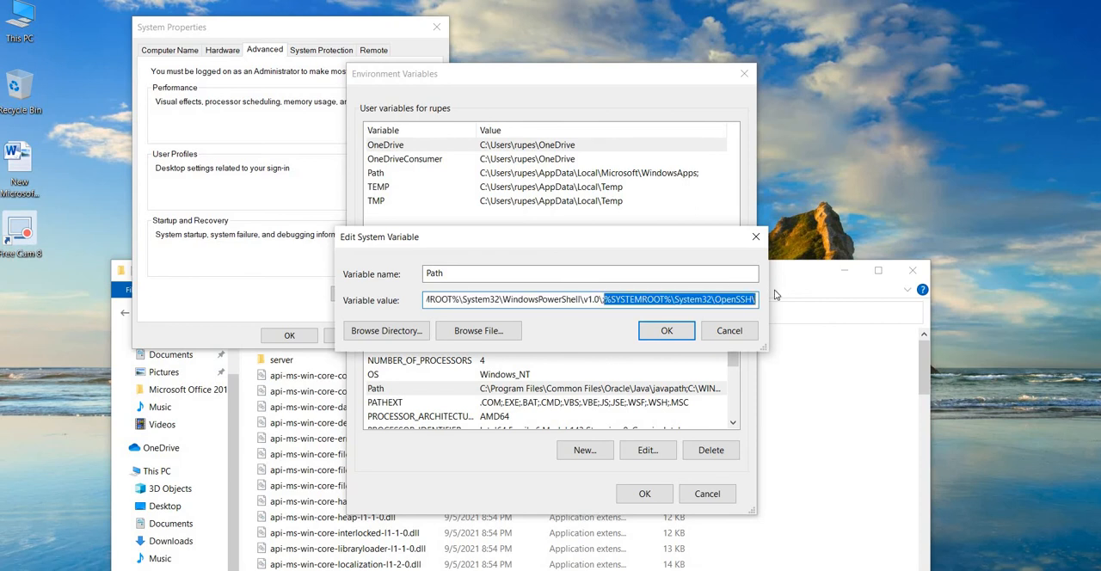
{"action": "key", "text": "ctrl+v"}
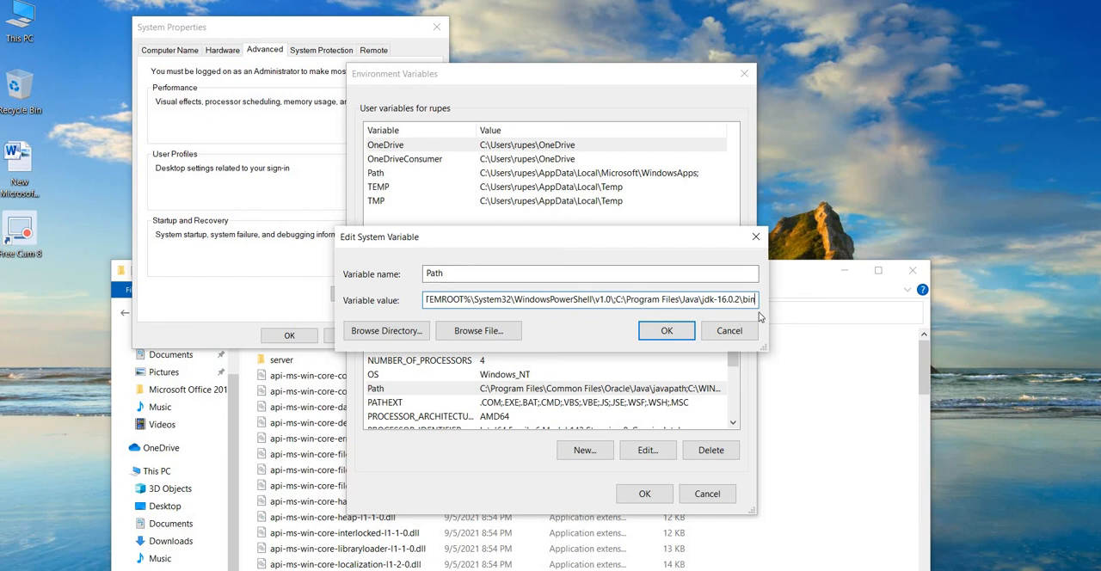
{"action": "left_click", "coordinate": [667, 332]}
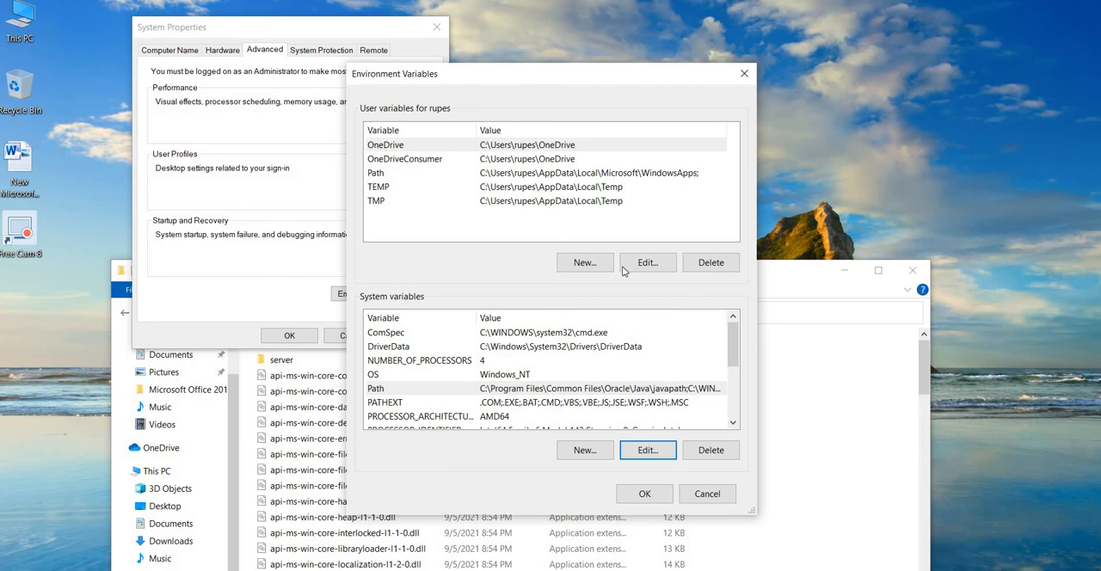
{"action": "left_click", "coordinate": [650, 503]}
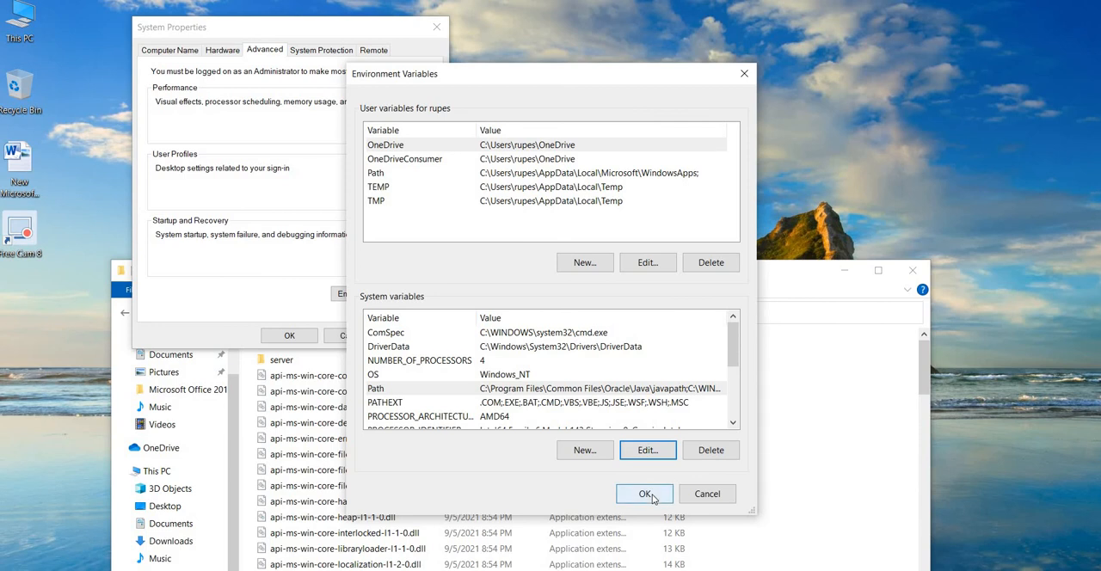
{"action": "left_click", "coordinate": [645, 495]}
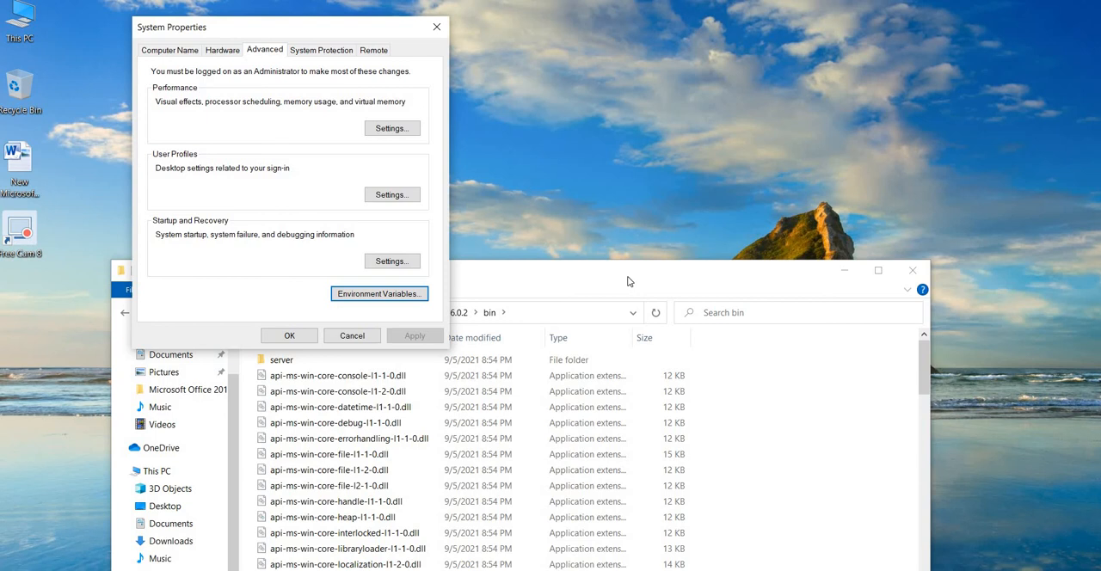
Reopen the environment variables and start a new system variable named JAVA_HOME_ENVIRONMENT.
{"action": "left_click_drag", "start_coordinate": [638, 278], "coordinate": [677, 131]}
{"action": "left_click", "coordinate": [418, 43]}
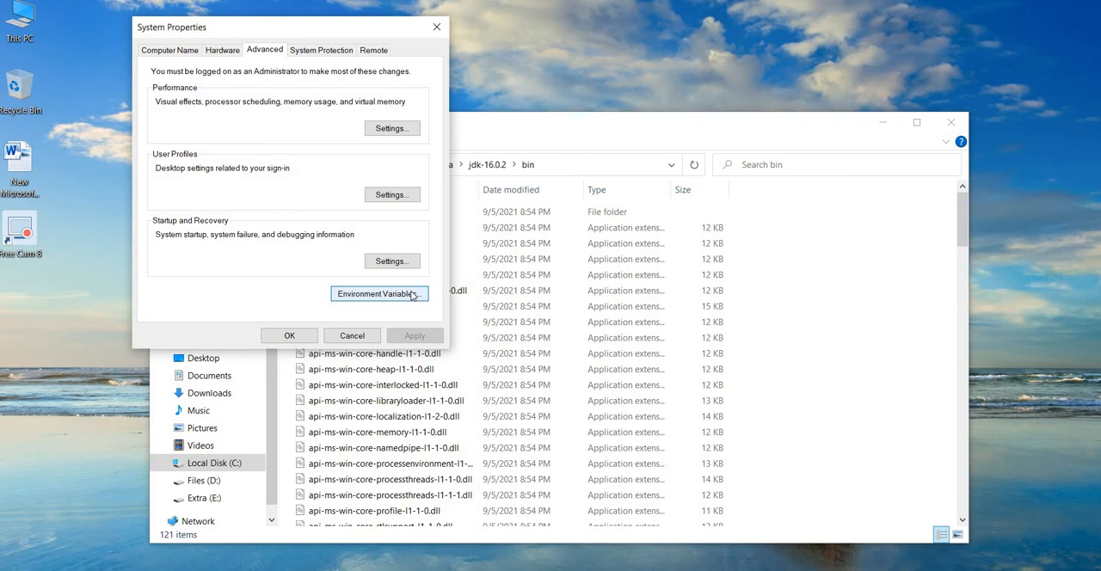
{"action": "left_click", "coordinate": [412, 295]}
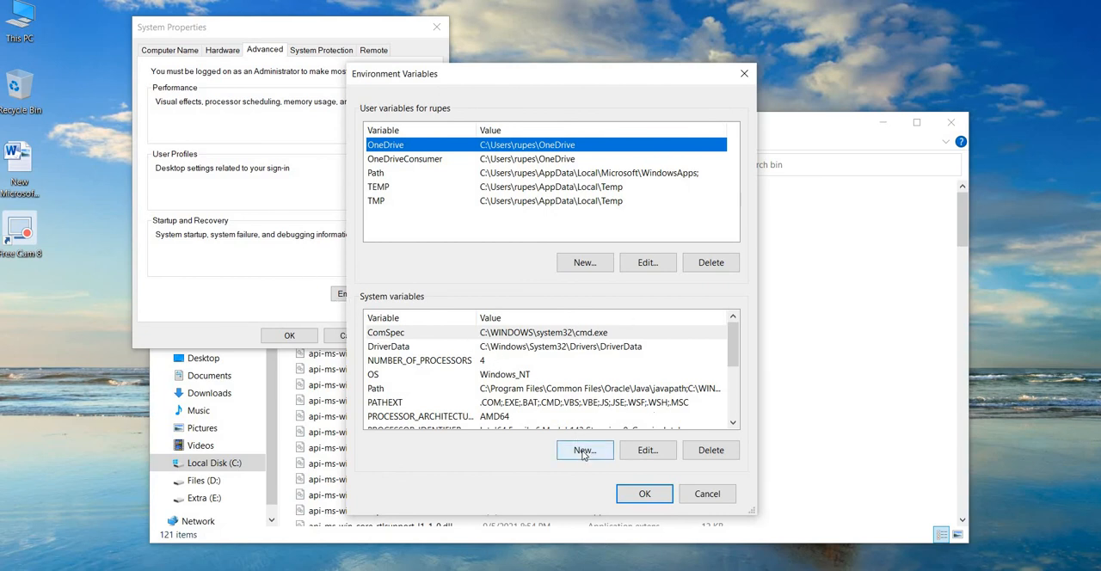
{"action": "left_click", "coordinate": [584, 451]}
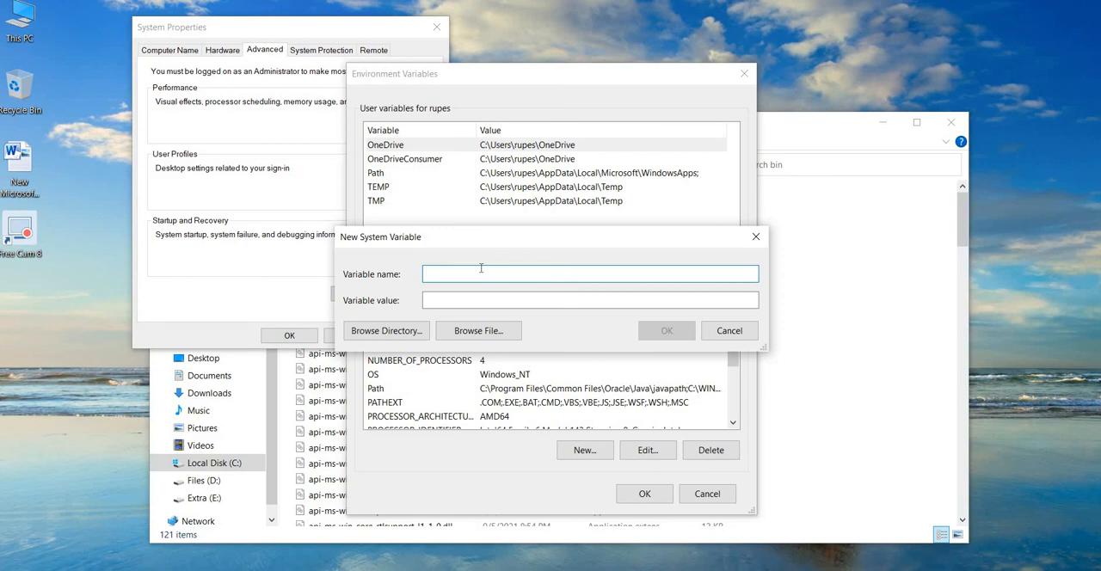
{"action": "type", "text": "JAVA_HOME_ENVIRONMENT"}
{"action": "left_click", "coordinate": [487, 297]}
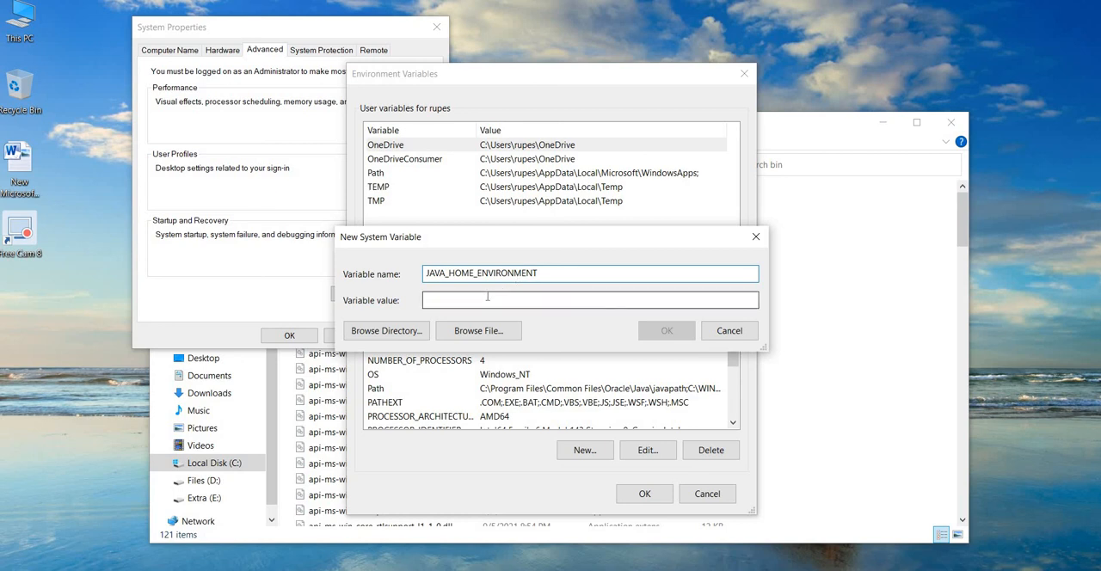
{"action": "left_click", "coordinate": [539, 274]}
Go up to the jdk-16.0.2 folder in File Explorer and copy its full path.
{"action": "left_click", "coordinate": [860, 275]}
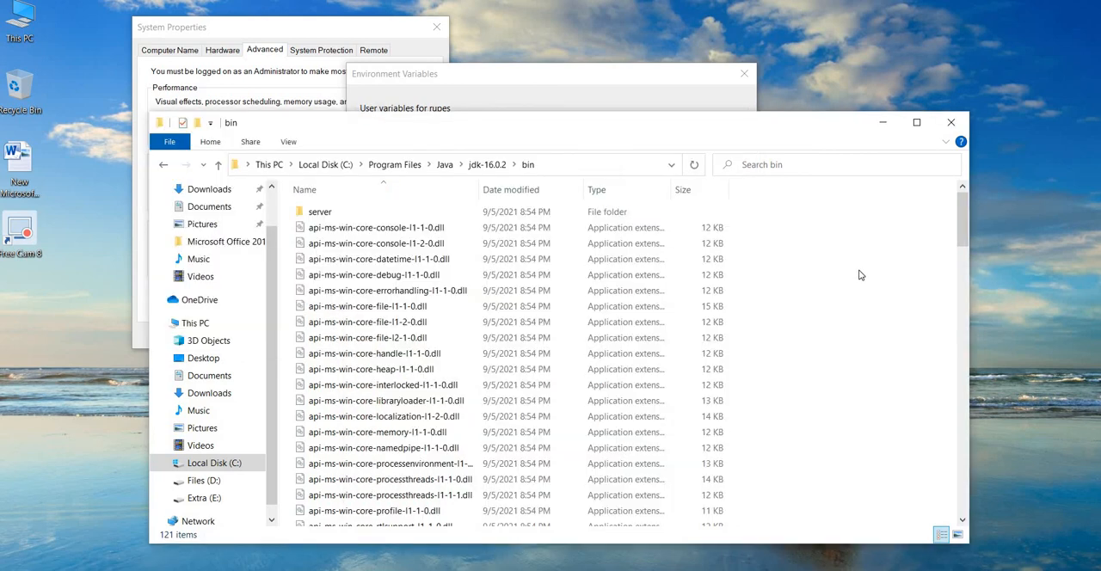
{"action": "left_click", "coordinate": [557, 167]}
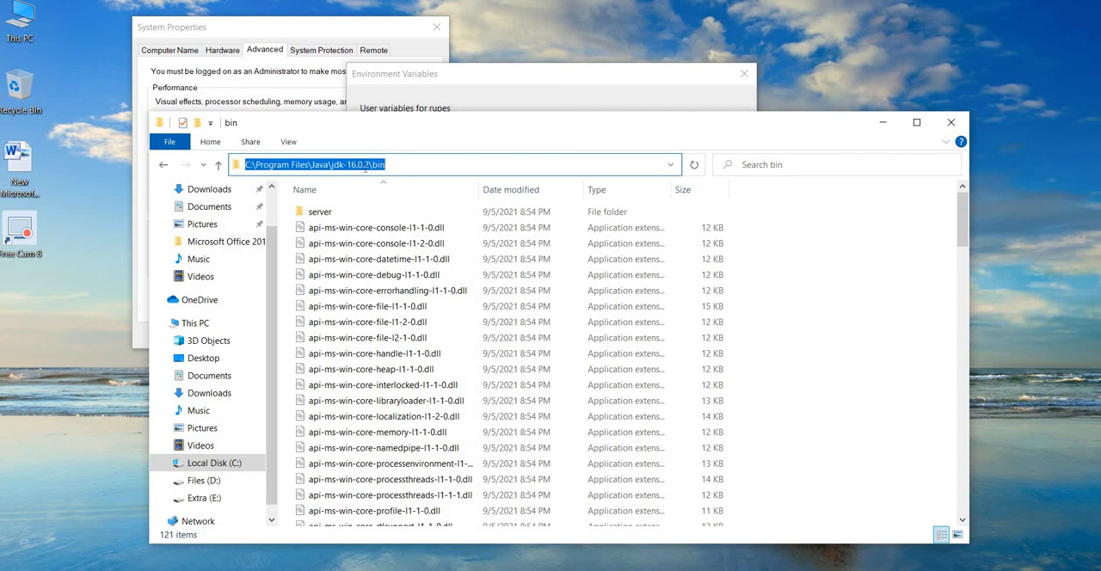
{"action": "left_click", "coordinate": [409, 165]}
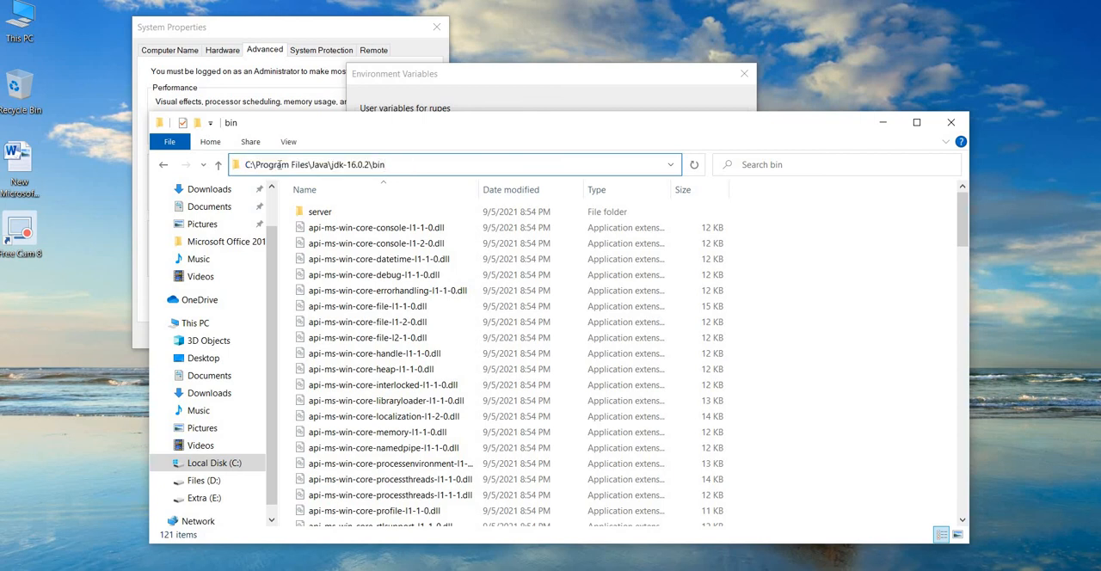
{"action": "left_click", "coordinate": [218, 166]}
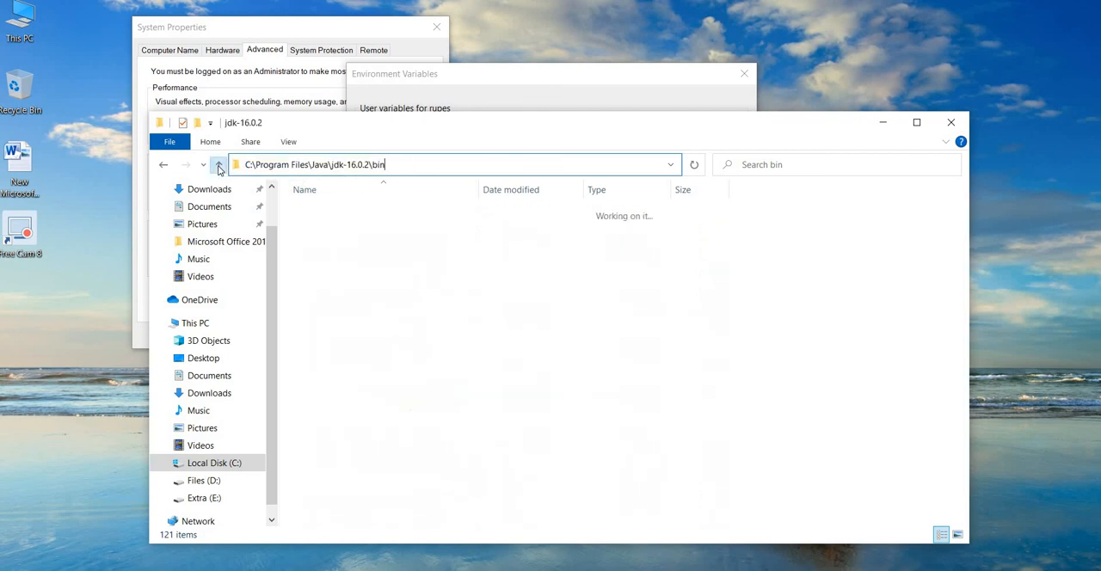
{"action": "left_click", "coordinate": [542, 169]}
{"action": "key", "text": "ctrl+c"}
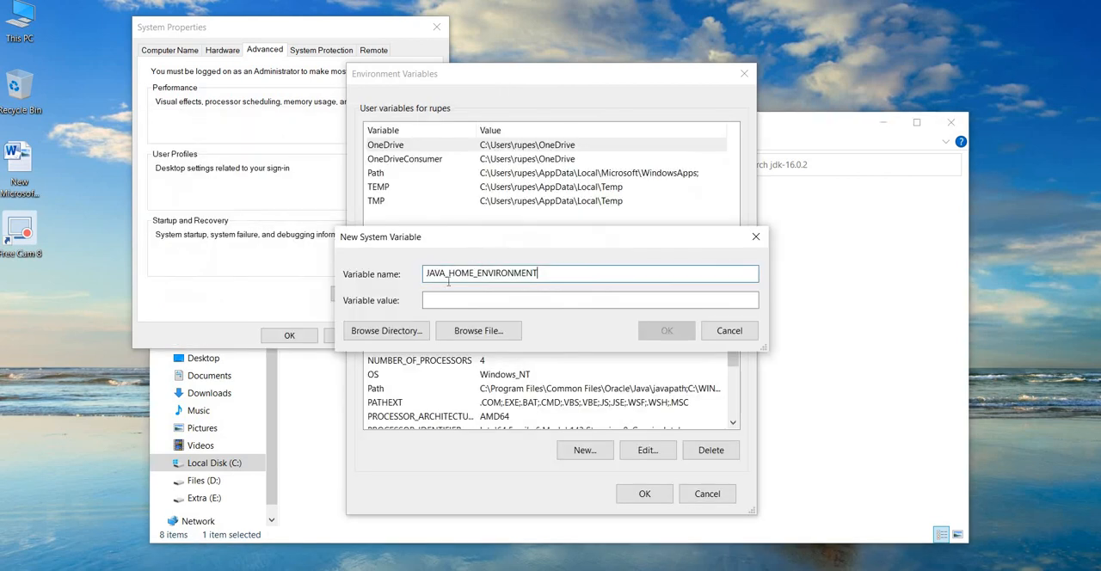
Set the new variable's value to C:\Program Files\Java\jdk-16.0.2, confirm all system dialogs, and close File Explorer.
{"action": "left_click", "coordinate": [442, 301]}
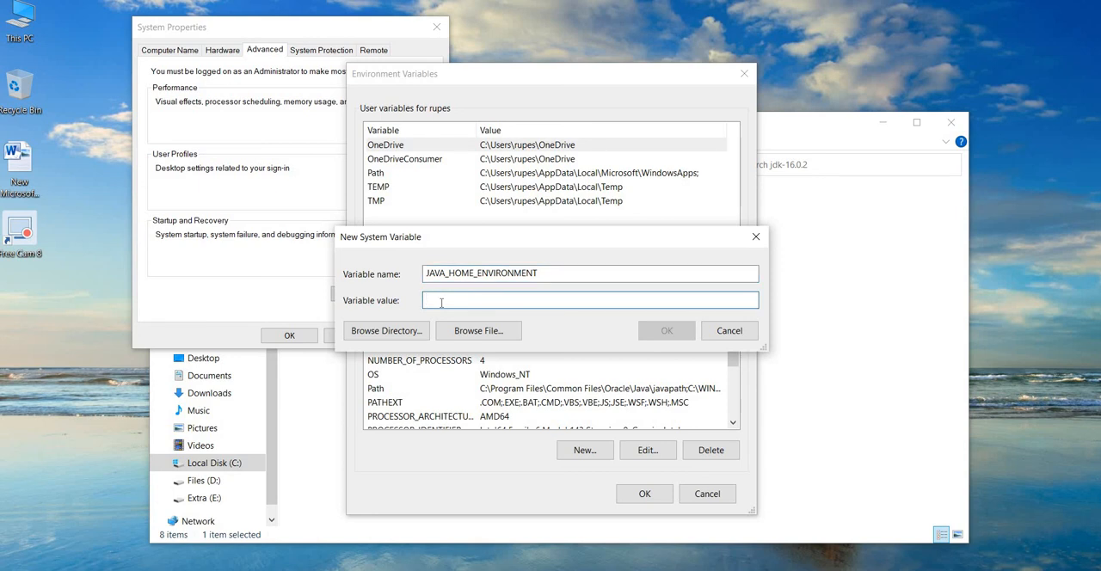
{"action": "key", "text": "ctrl+v"}
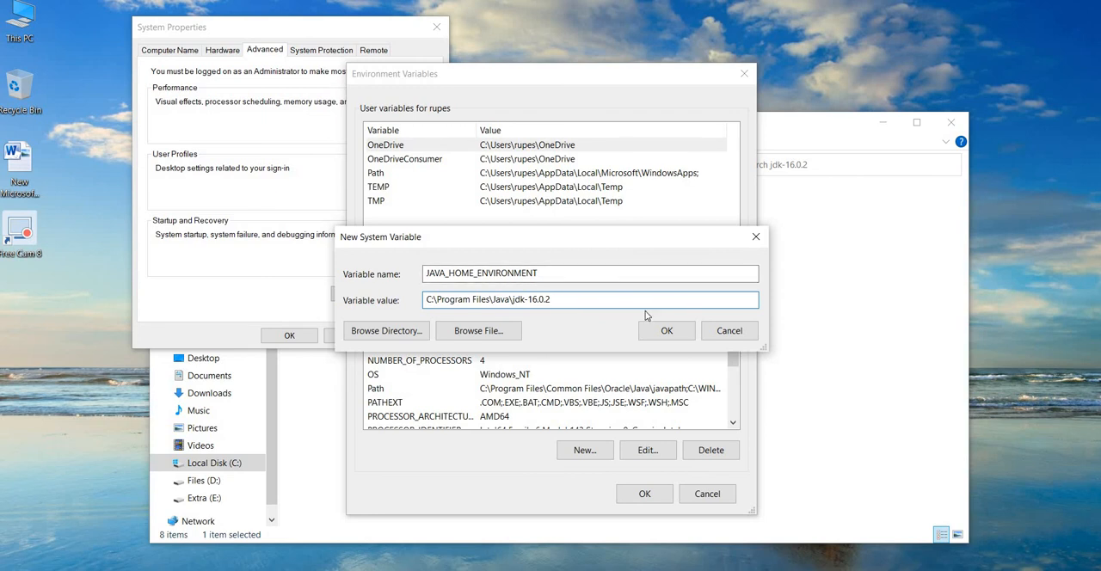
{"action": "left_click", "coordinate": [685, 340]}
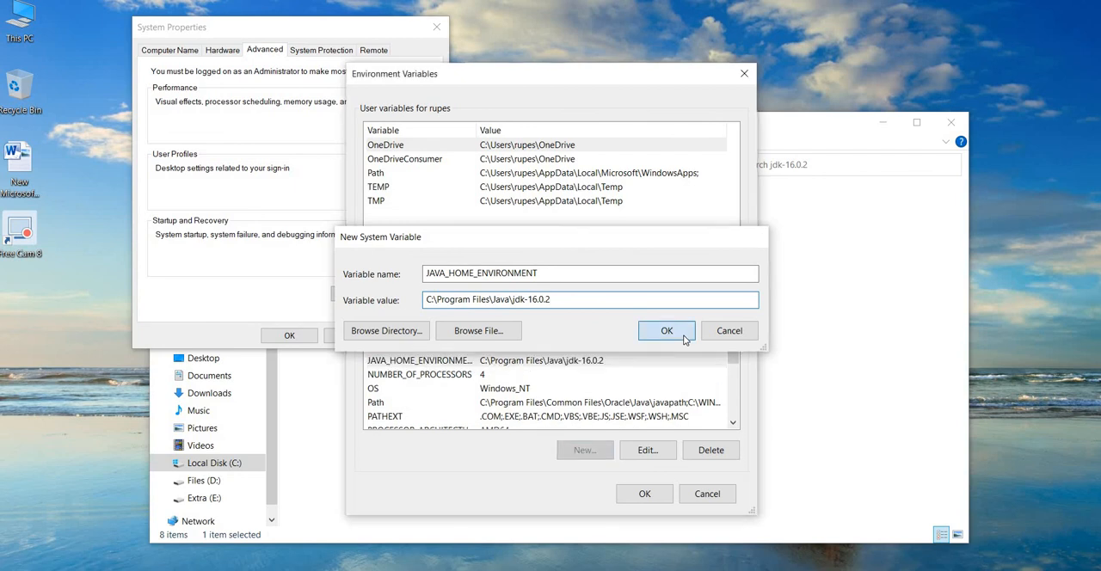
{"action": "left_click", "coordinate": [661, 497]}
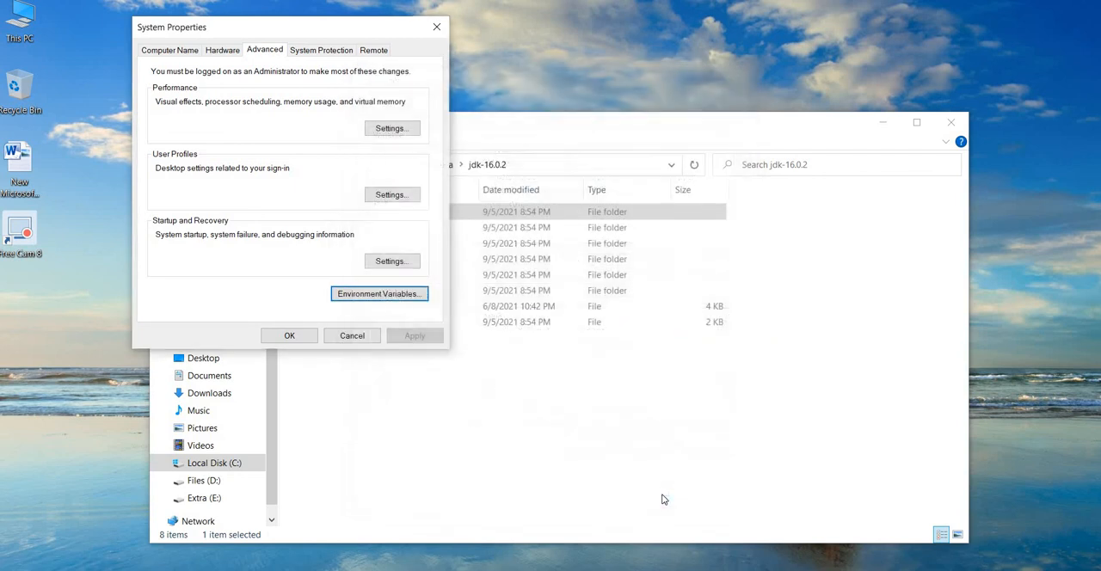
{"action": "left_click", "coordinate": [284, 340]}
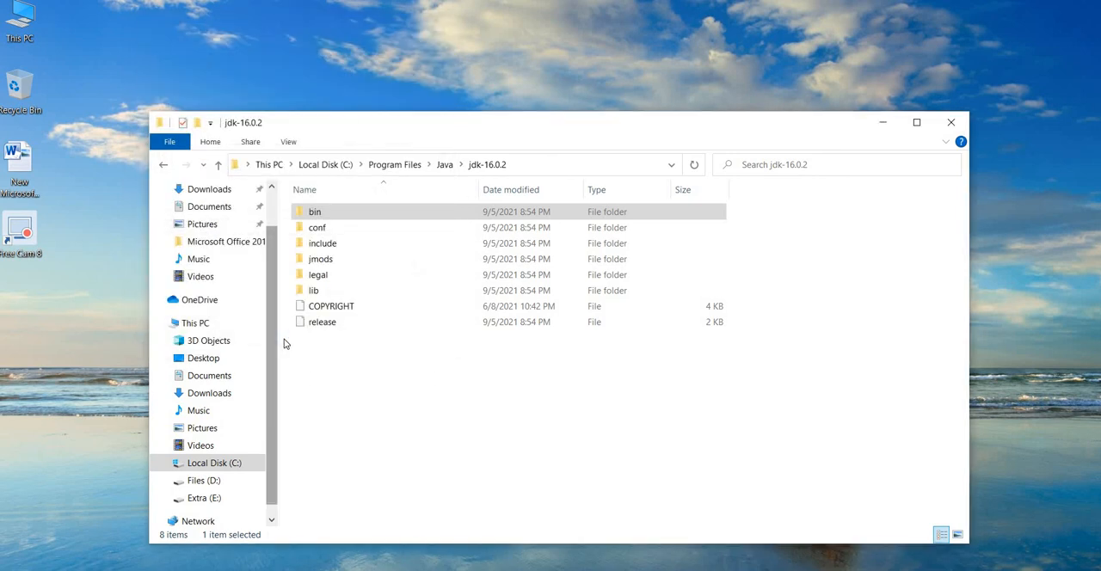
{"action": "left_click", "coordinate": [951, 127]}
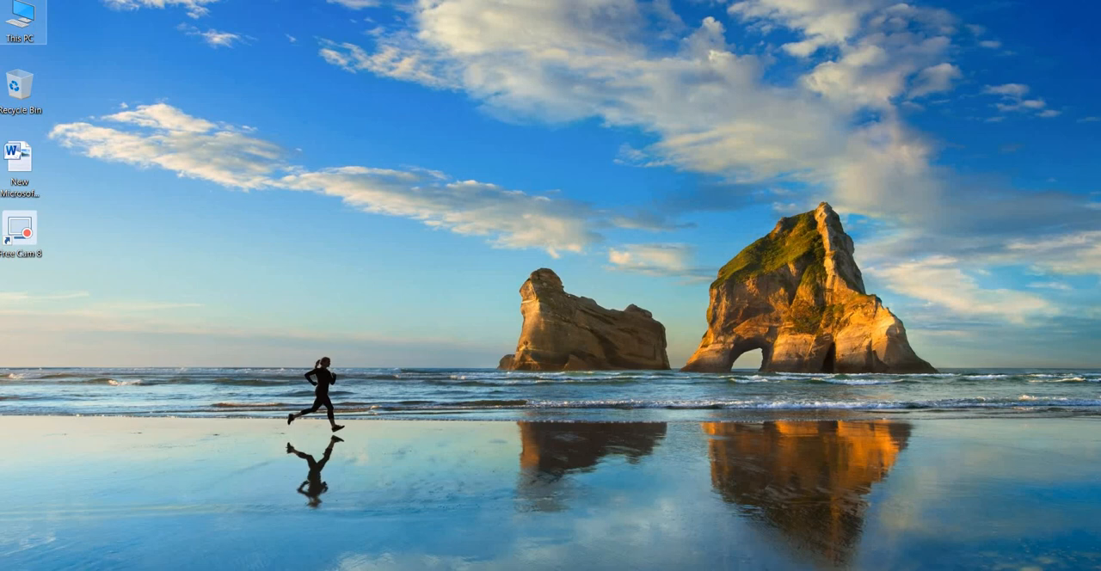
Open Command Prompt and check the installed Java version with java -version.
{"action": "left_click", "coordinate": [103, 570]}
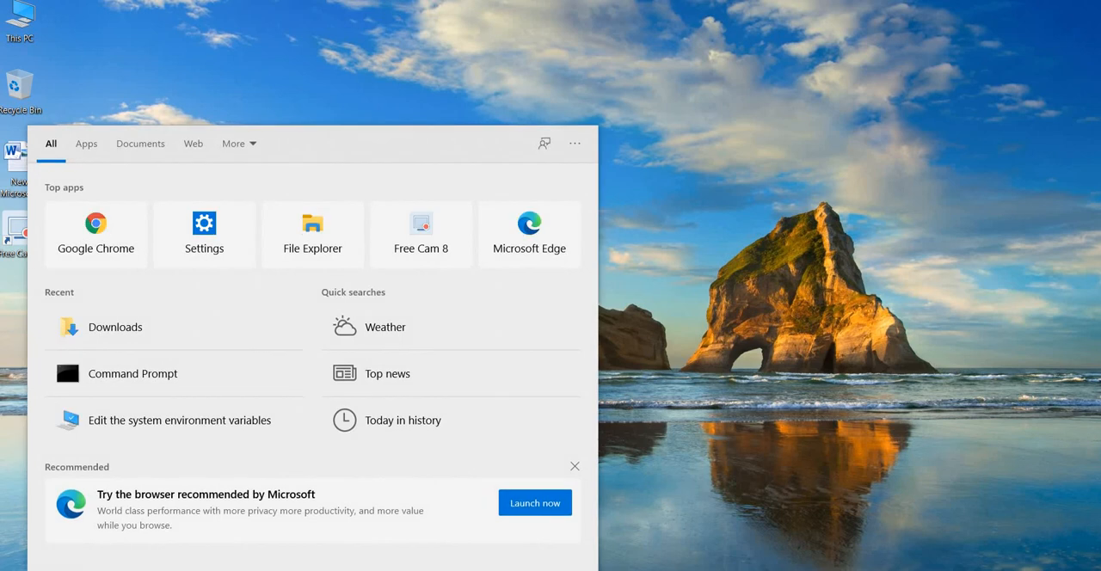
{"action": "type", "text": "cmd"}
{"action": "key", "text": "Return"}
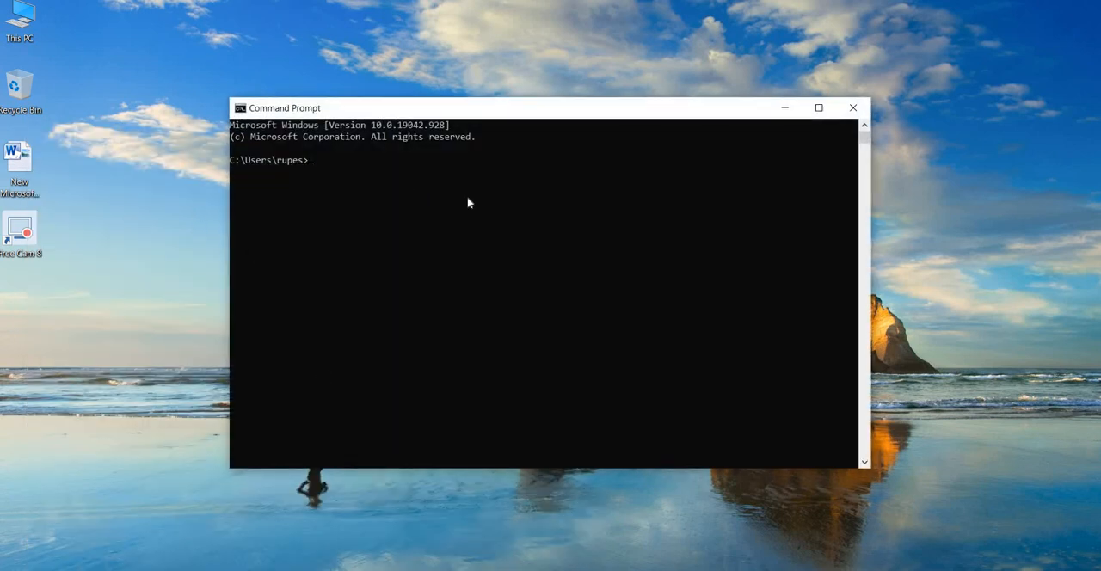
{"action": "type", "text": "java -version"}
{"action": "key", "text": "Return"}
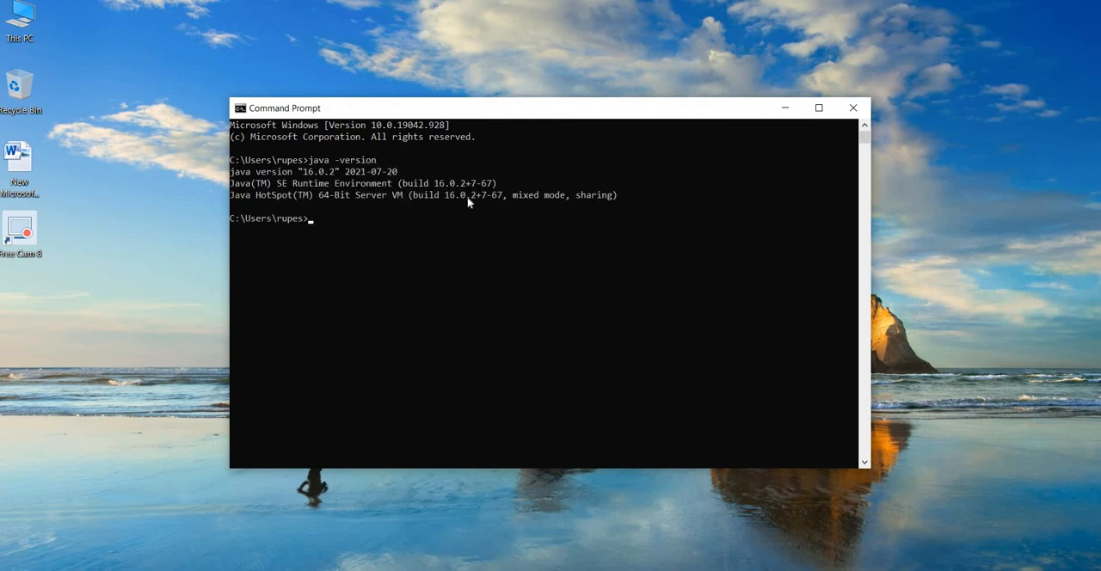